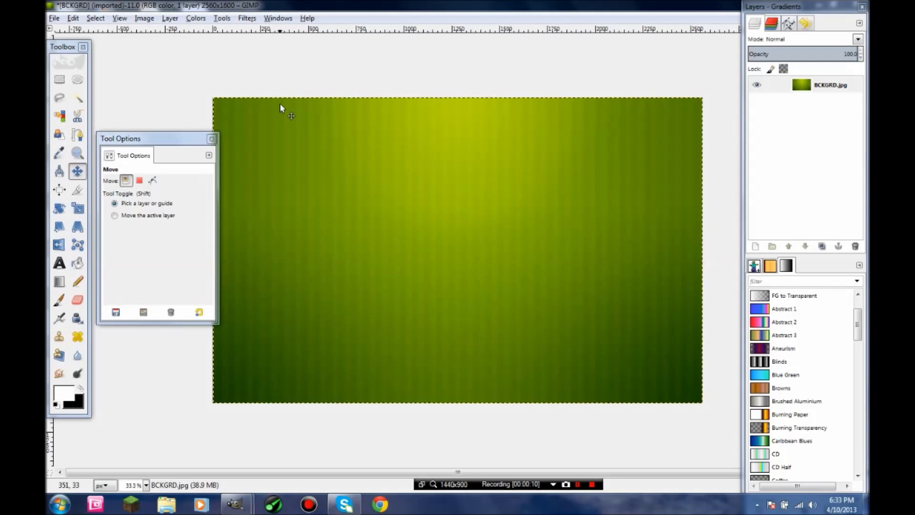
# Step: Copy the outlined zombie from the papi92 image to the clipboard
pyautogui.doubleClick(201, 10)
pyautogui.doubleClick(201, 9)
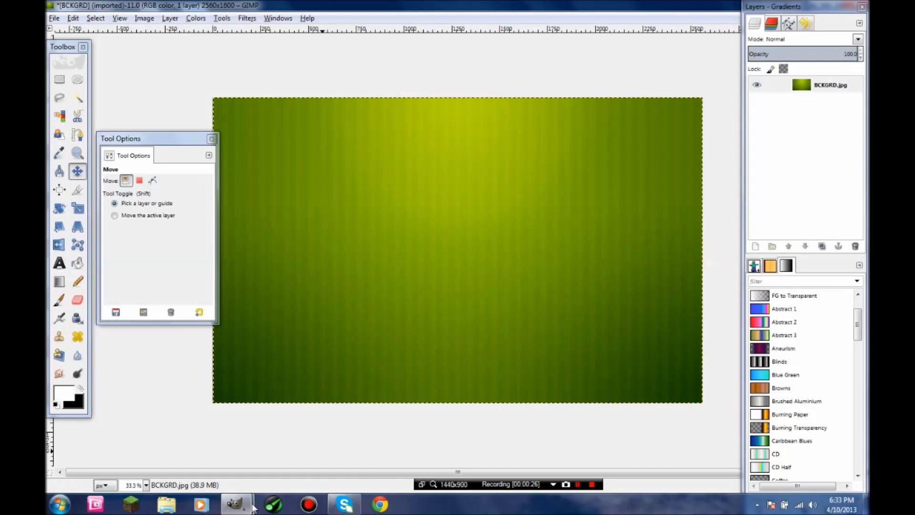
pyautogui.click(236, 504)
pyautogui.click(212, 454)
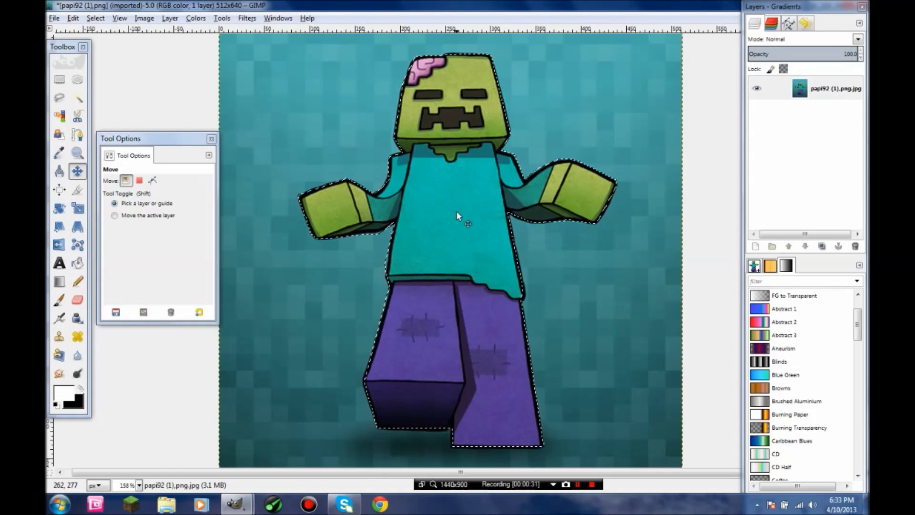
pyautogui.hotkey('ctrl', 'c')
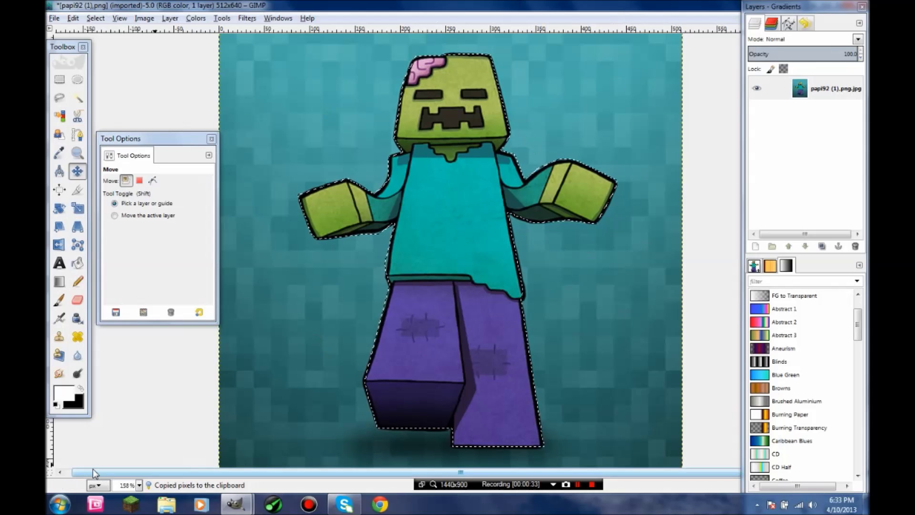
# Step: View the DOVAHMC banner example from the desktop, then return to the BCKGRD image
pyautogui.press('super+d')
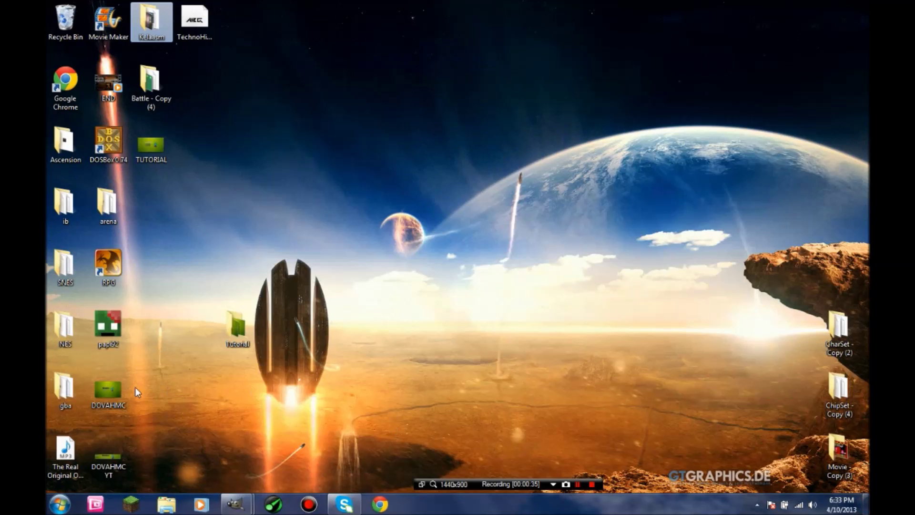
pyautogui.click(98, 393)
pyautogui.click(98, 393)
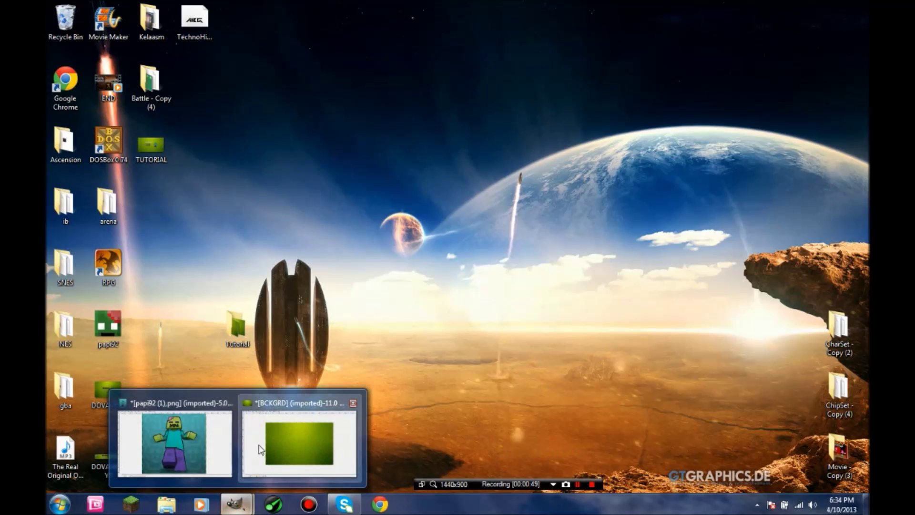
pyautogui.click(260, 450)
pyautogui.moveTo(235, 504)
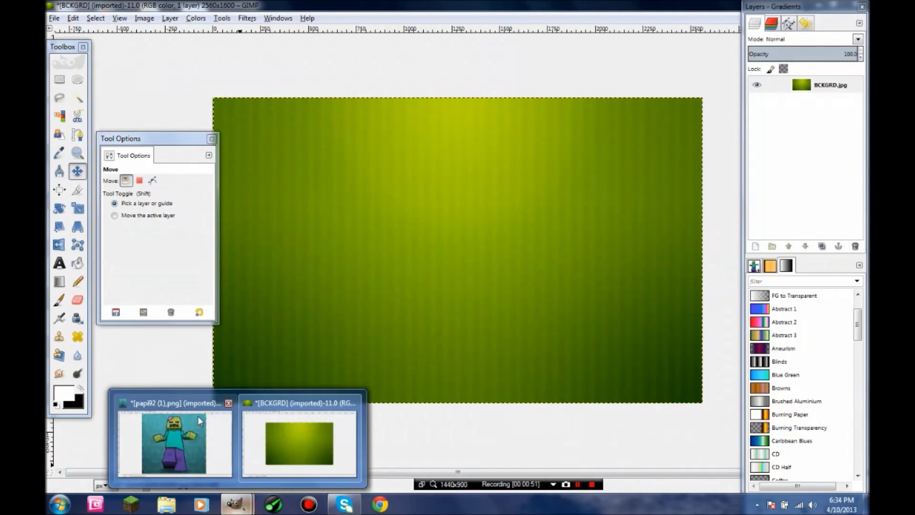
# Step: Paste the zombie into BCKGRD and move it right of the canvas centre
pyautogui.click(187, 426)
pyautogui.hotkey('ctrl', 'c')
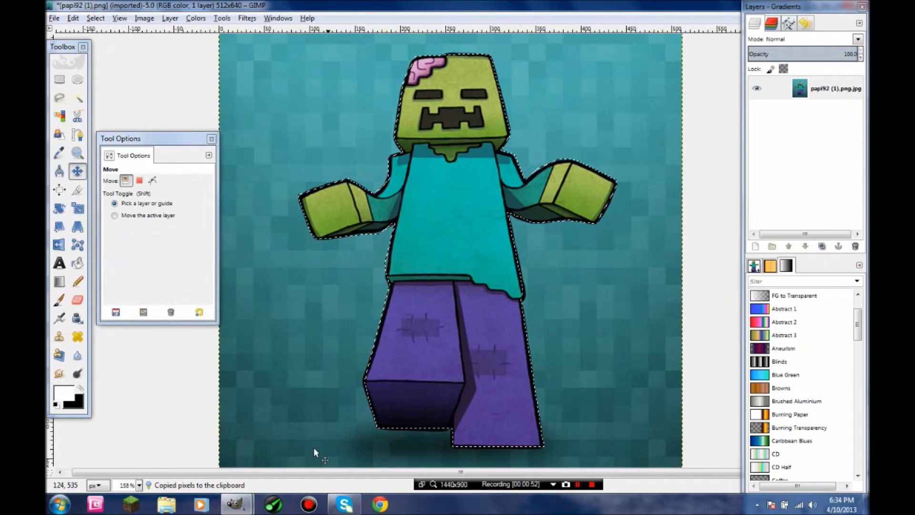
pyautogui.moveTo(235, 505)
pyautogui.click(298, 443)
pyautogui.hotkey('ctrl', 'v')
pyautogui.moveTo(449, 286); pyautogui.dragTo(550, 254)
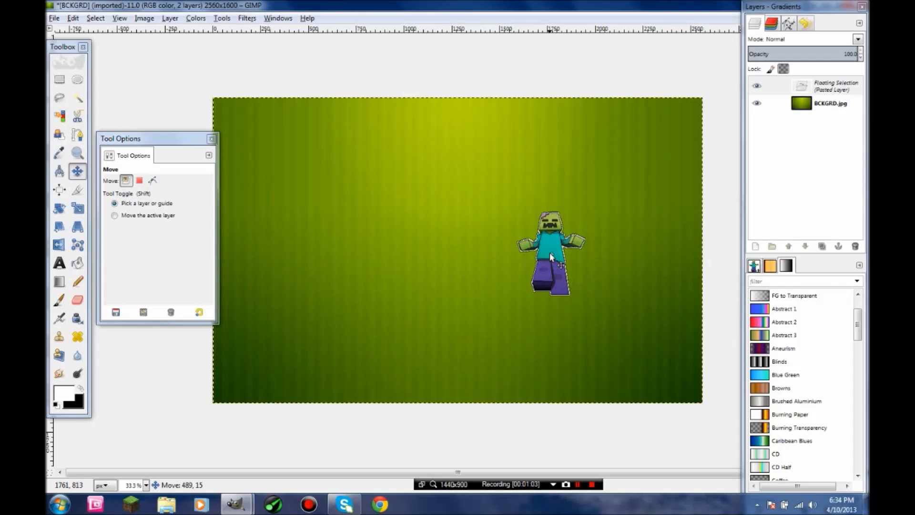
pyautogui.moveTo(551, 252); pyautogui.dragTo(550, 253)
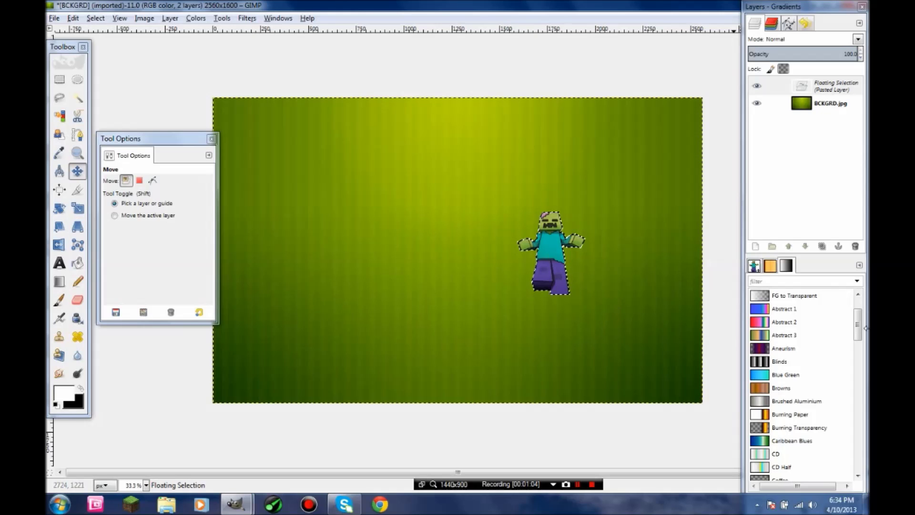
# Step: Turn the pasted zombie into its own layer and fine-tune its position
pyautogui.click(584, 306)
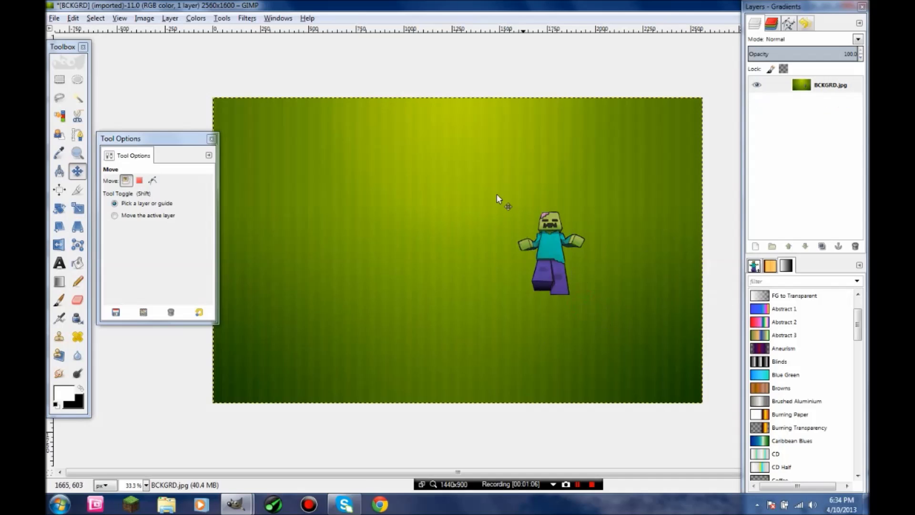
pyautogui.hotkey('ctrl', 'z')
pyautogui.click(756, 247)
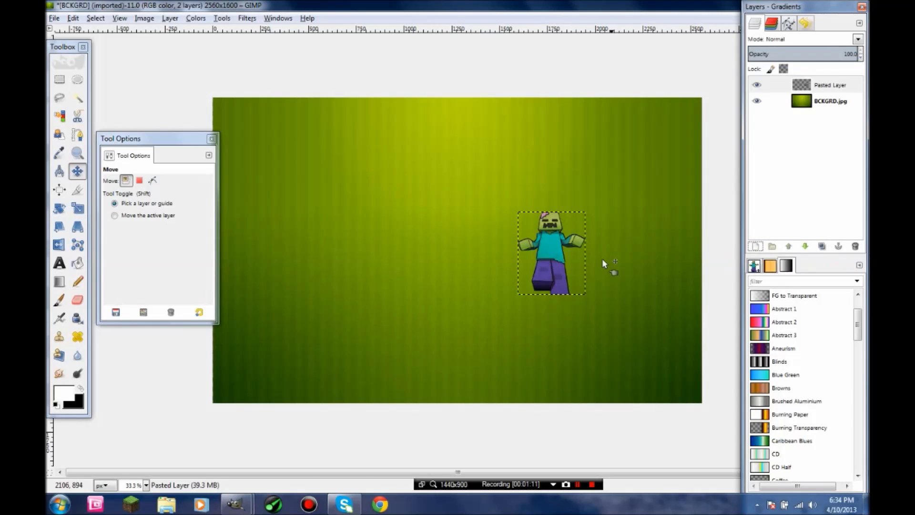
pyautogui.click(396, 165)
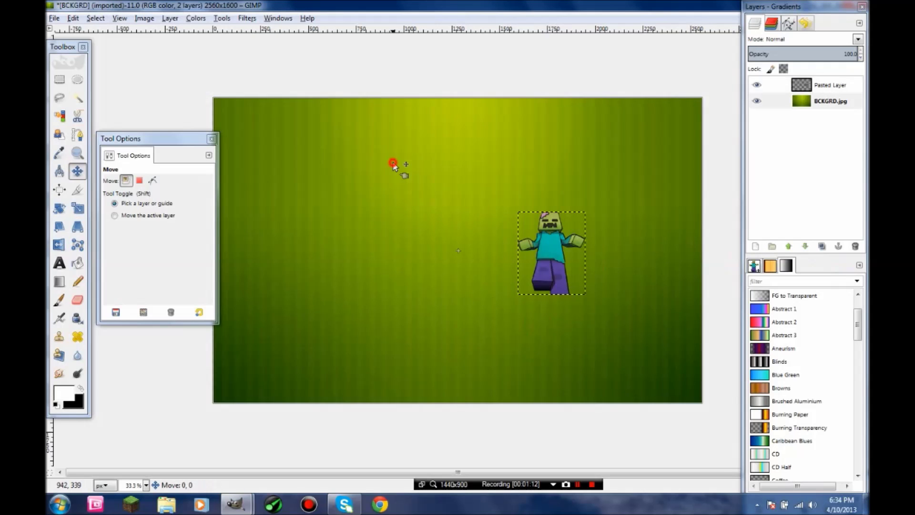
pyautogui.click(829, 102)
pyautogui.moveTo(539, 256)
pyautogui.mouseDown()
pyautogui.moveTo(577, 258)
pyautogui.moveTo(554, 251)
pyautogui.mouseUp()
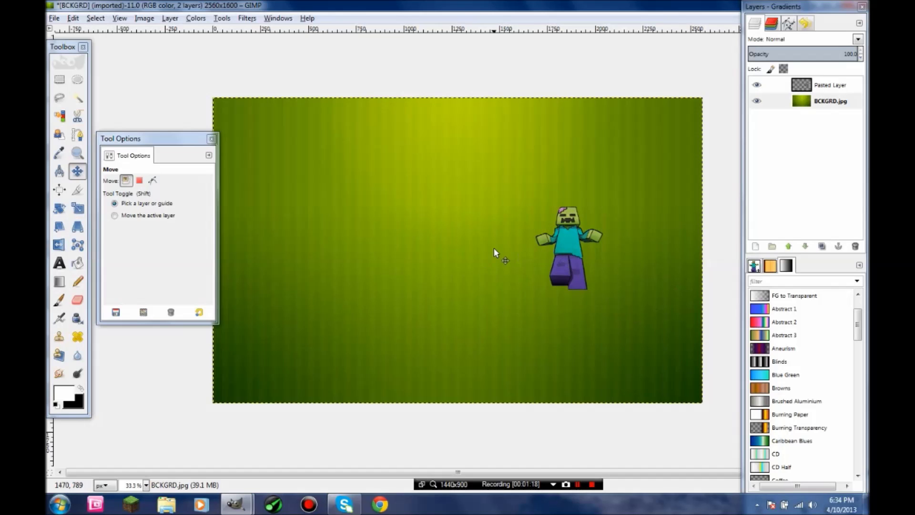
pyautogui.moveTo(574, 242); pyautogui.dragTo(571, 243)
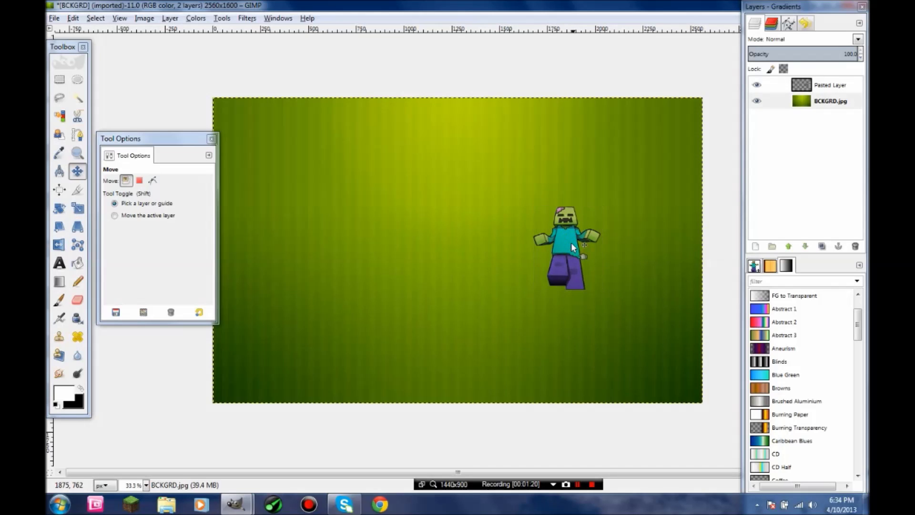
pyautogui.click(559, 267)
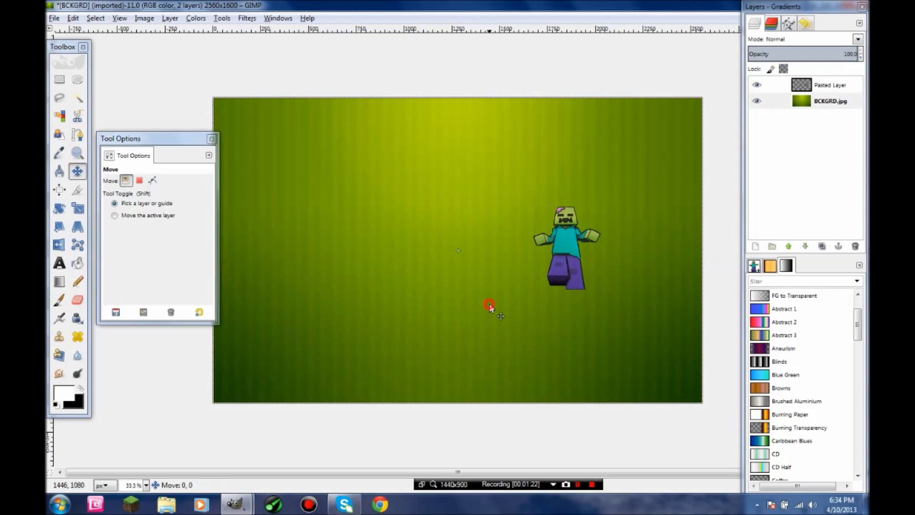
# Step: Add the text 'YOUT CHANNEL NAME' left of the zombie
pyautogui.click(58, 265)
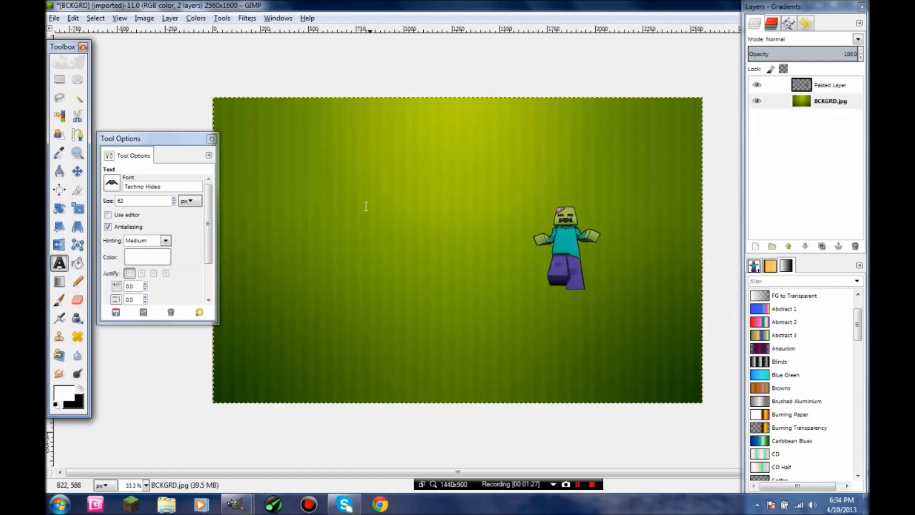
pyautogui.click(365, 205)
pyautogui.write('YO')
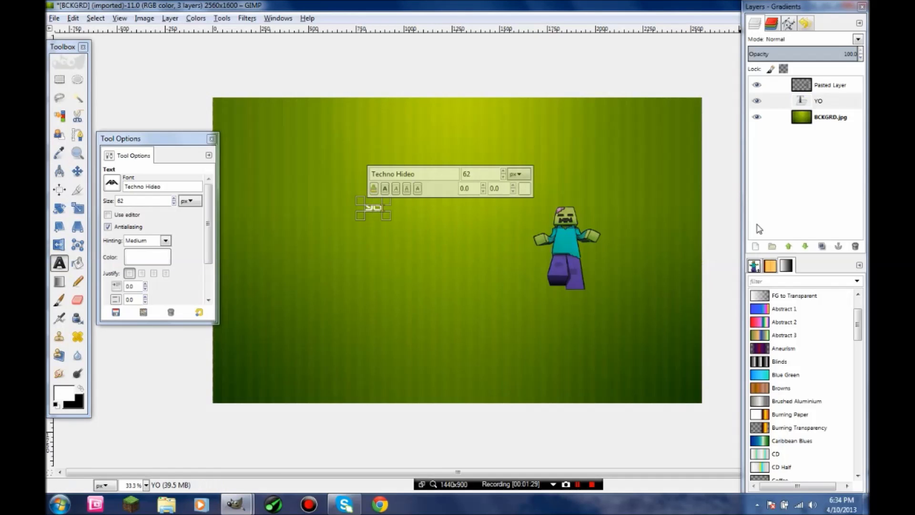
pyautogui.write('UT')
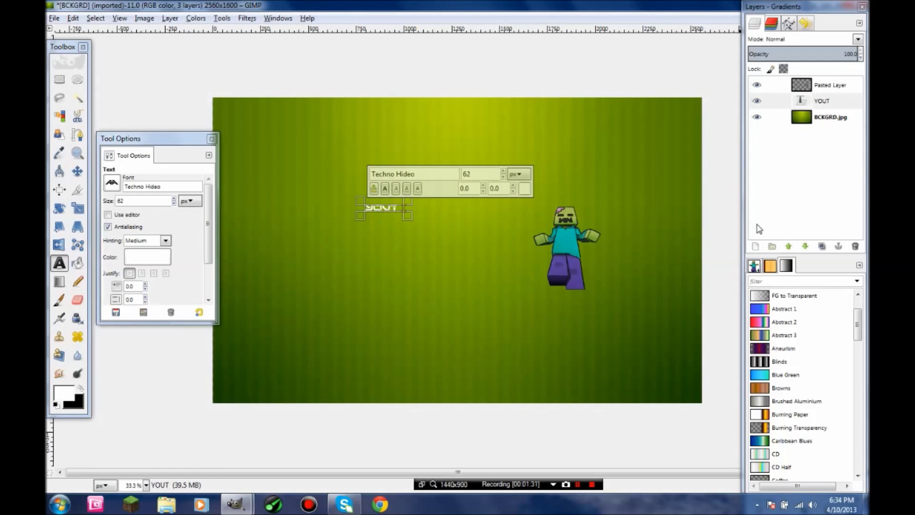
pyautogui.write(' CHANNEL NAME')
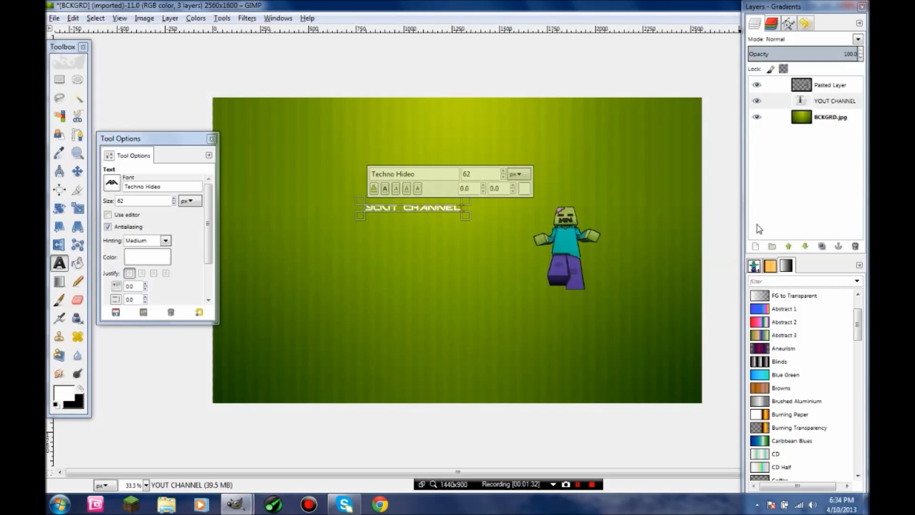
# Step: Set the title to 20th Century Font Bold, size 85, and nudge it right and down
pyautogui.click(112, 182)
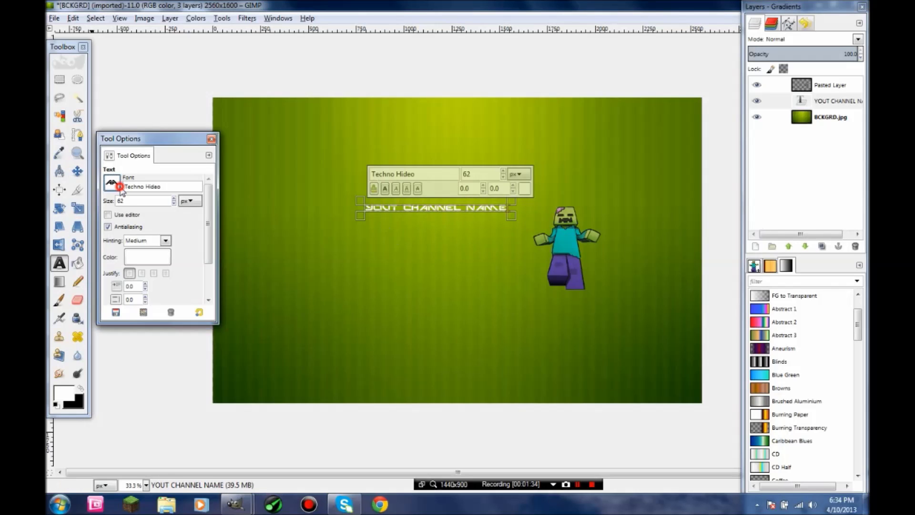
pyautogui.moveTo(202, 310); pyautogui.dragTo(204, 211)
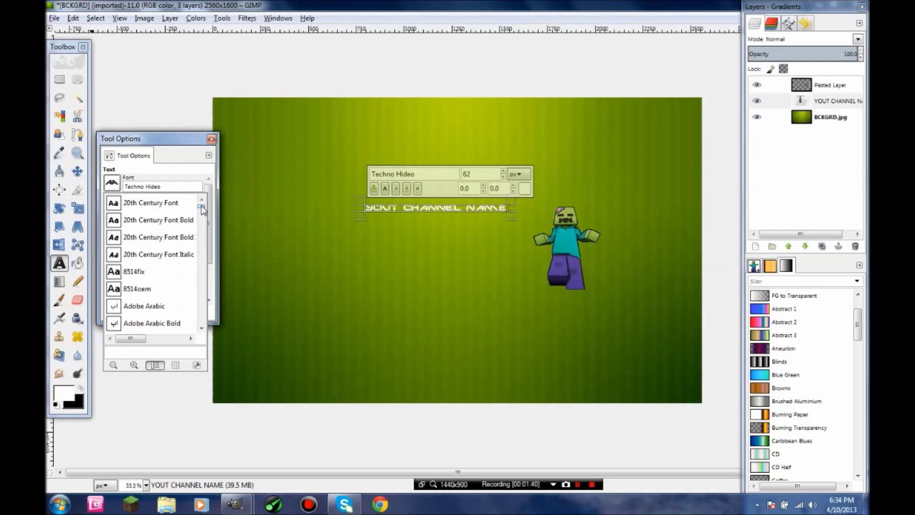
pyautogui.click(153, 223)
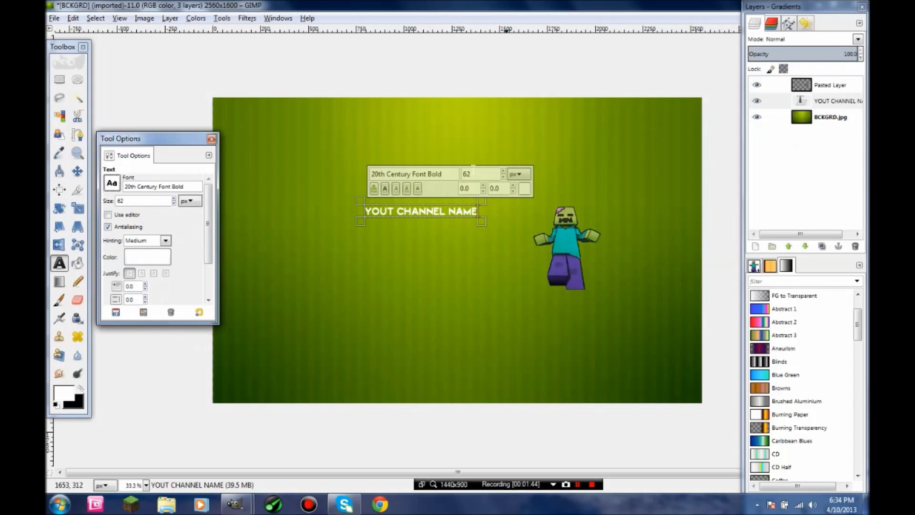
pyautogui.click(172, 198)
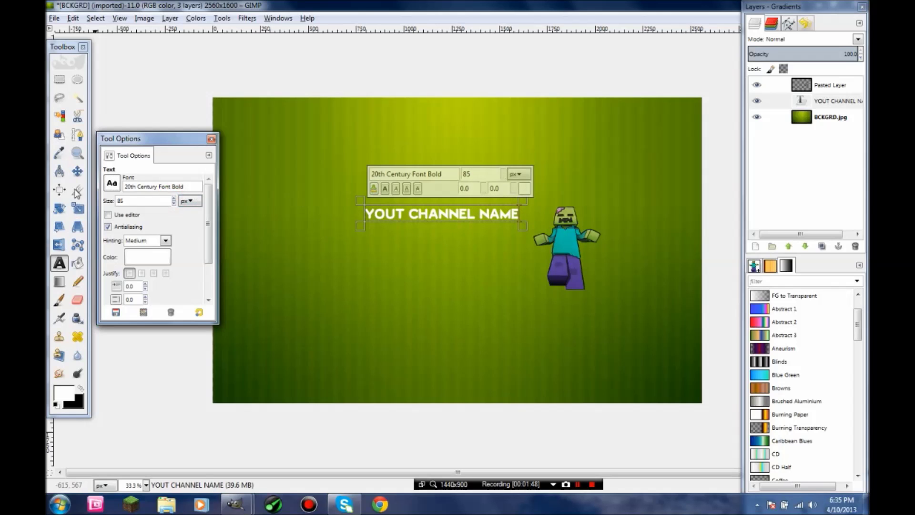
pyautogui.click(77, 170)
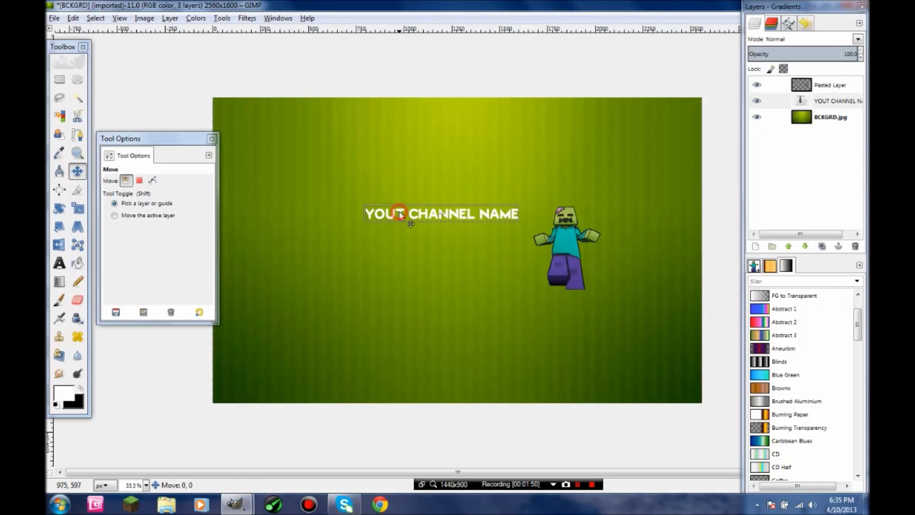
pyautogui.moveTo(399, 211); pyautogui.dragTo(405, 219)
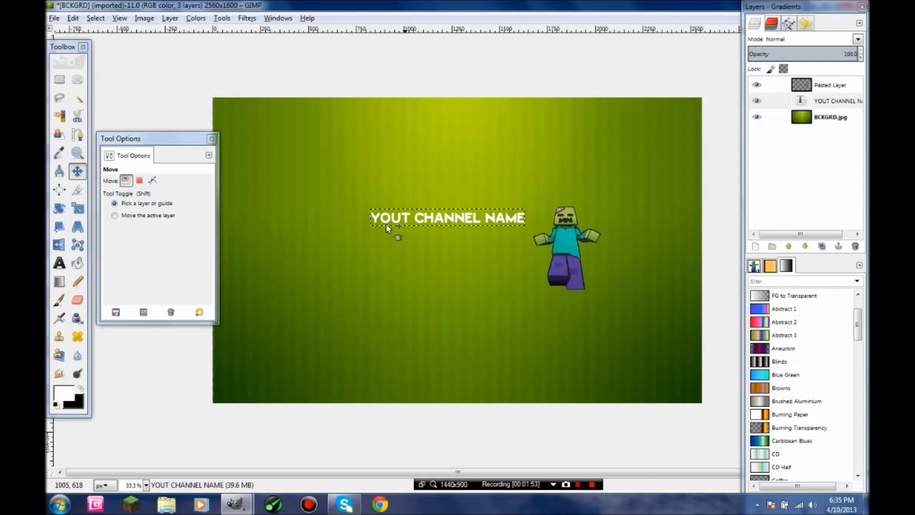
# Step: Correct the title text from 'YOUT' to 'YOUR CHANNEL NAME'
pyautogui.click(60, 263)
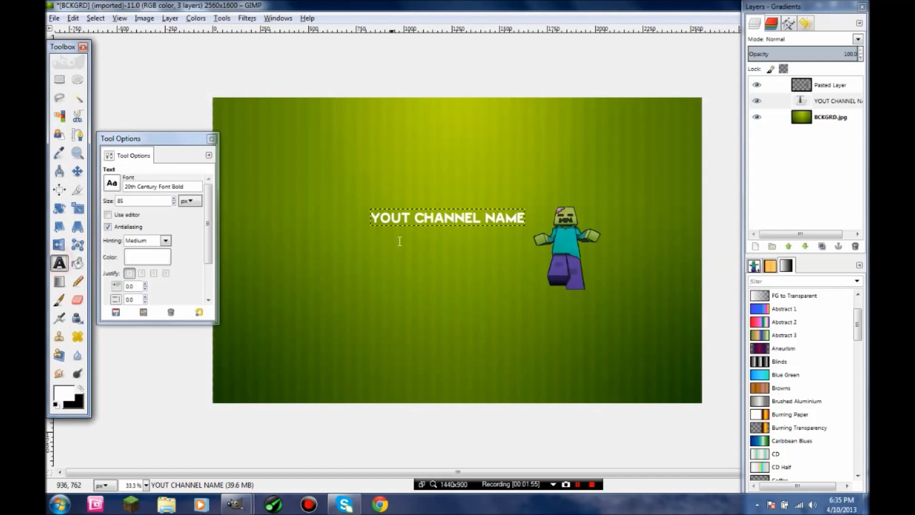
pyautogui.click(409, 219)
pyautogui.press('BackSpace')
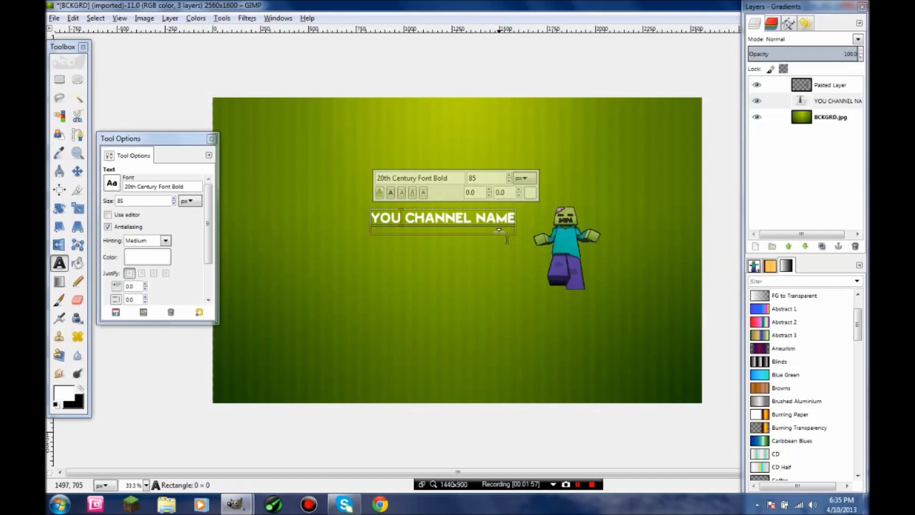
pyautogui.write('r')
pyautogui.press('BackSpace')
pyautogui.write('R')
pyautogui.click(488, 258)
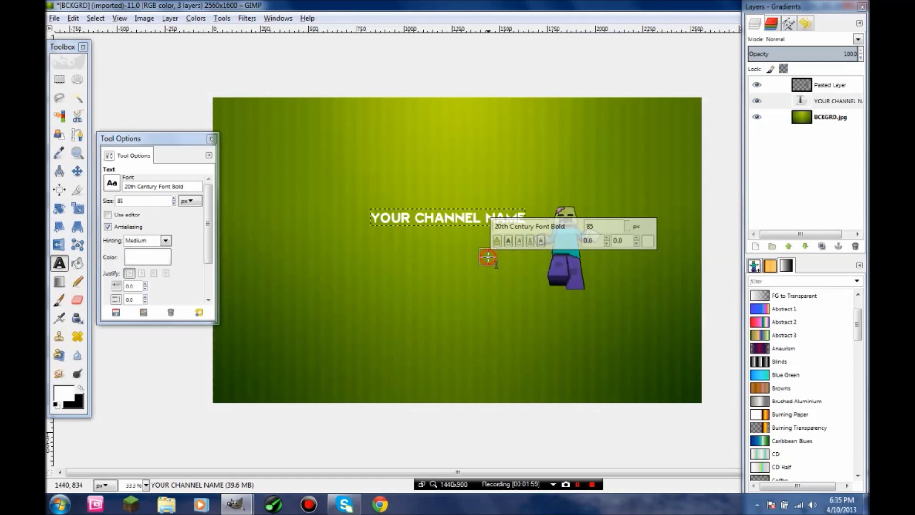
# Step: Select the title's letter shapes with Alpha to Selection and grow the selection outward
pyautogui.click(846, 102)
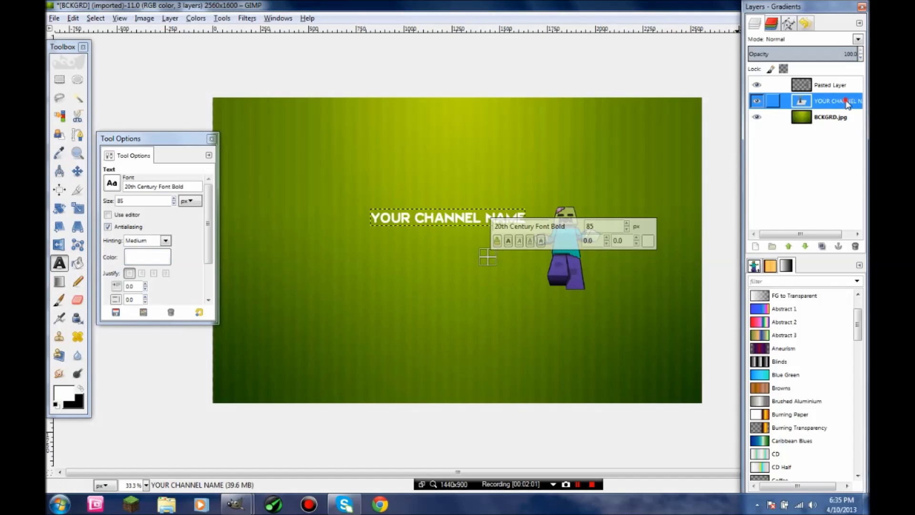
pyautogui.rightClick(847, 102)
pyautogui.click(780, 380)
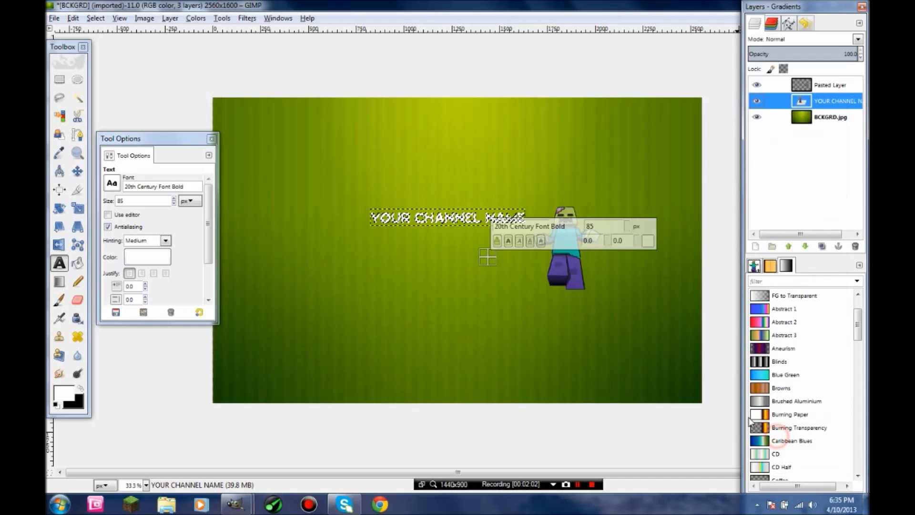
pyautogui.click(95, 18)
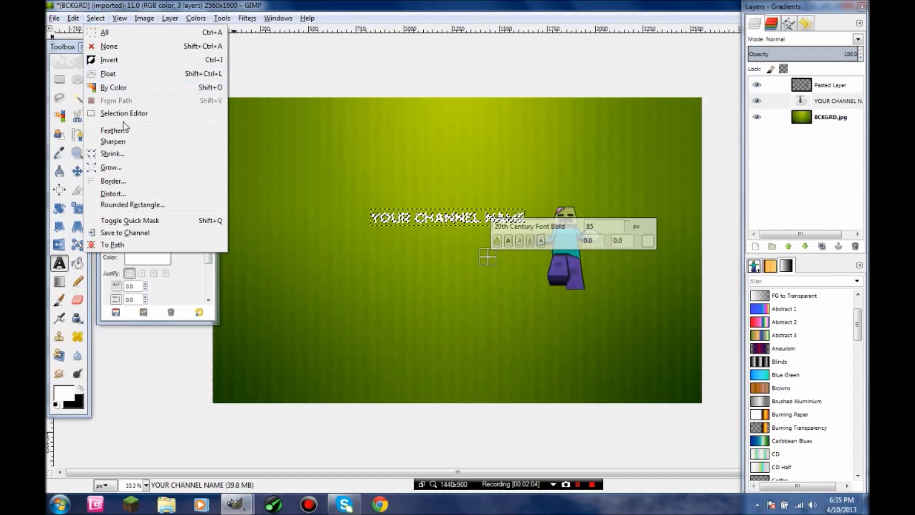
pyautogui.click(114, 168)
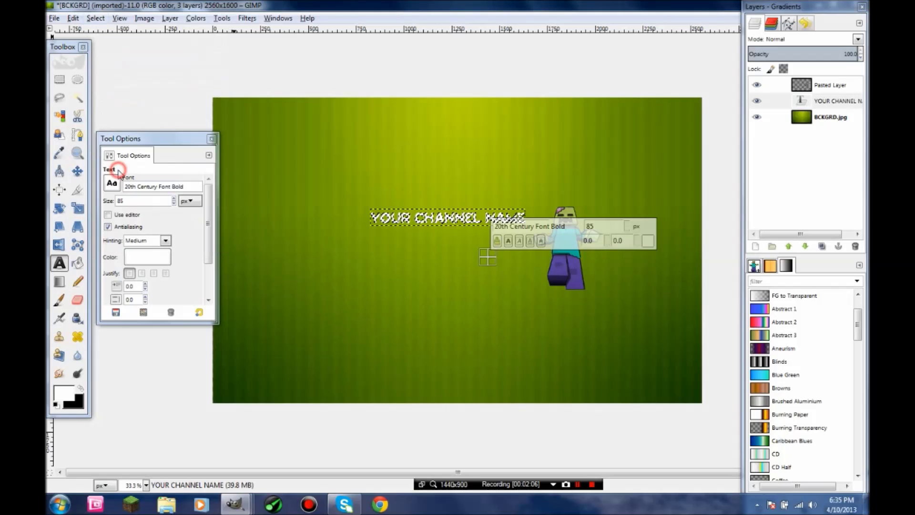
pyautogui.click(246, 196)
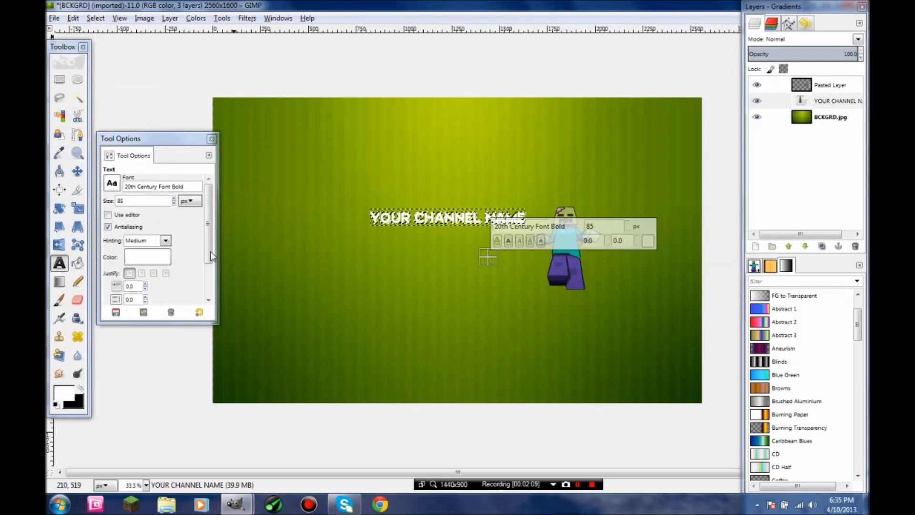
pyautogui.click(757, 247)
# Step: Fill the grown selection black on a new transparent layer placed beneath the title
pyautogui.click(143, 196)
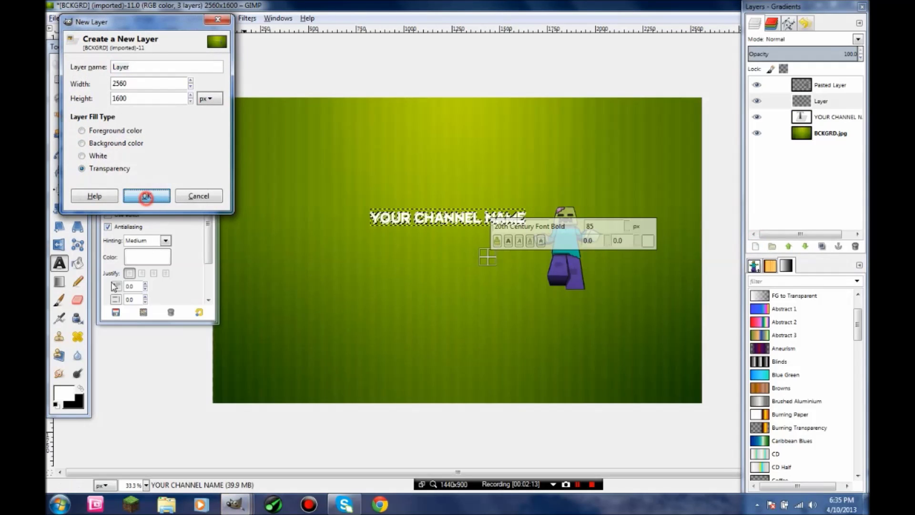
pyautogui.click(78, 263)
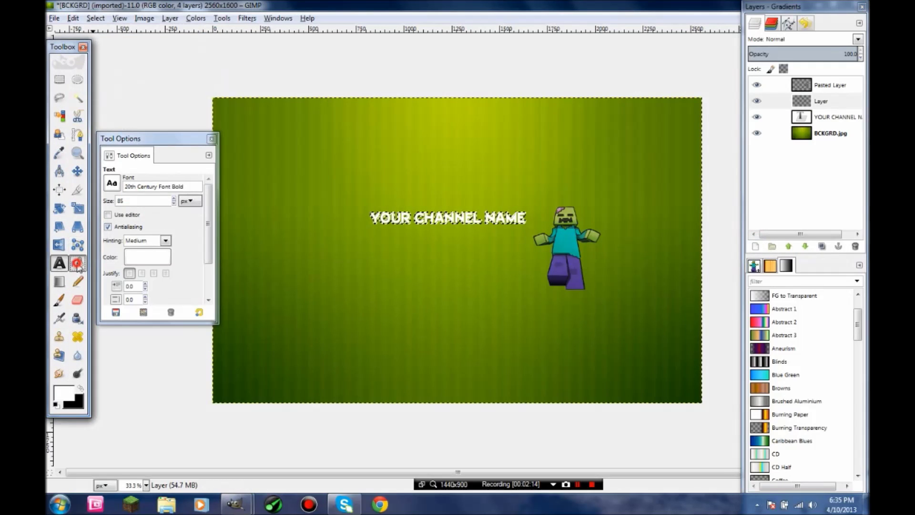
pyautogui.click(81, 389)
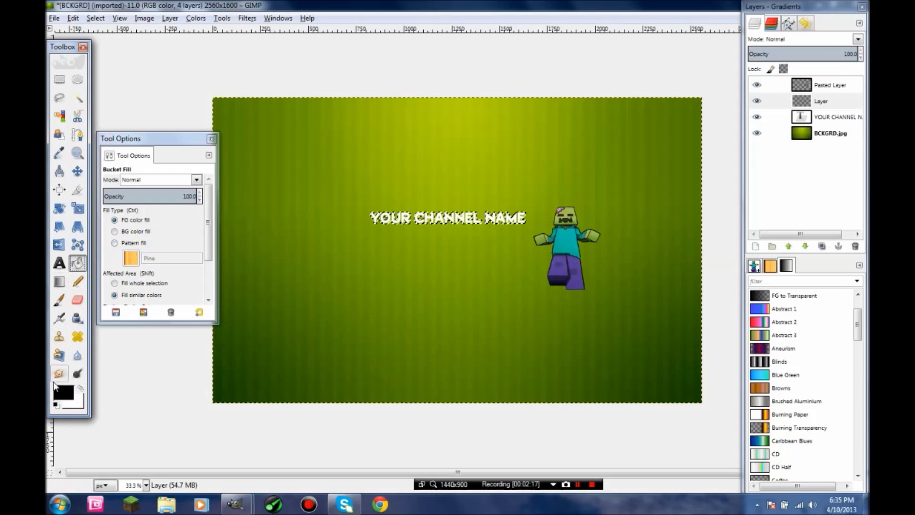
pyautogui.click(403, 215)
pyautogui.click(403, 218)
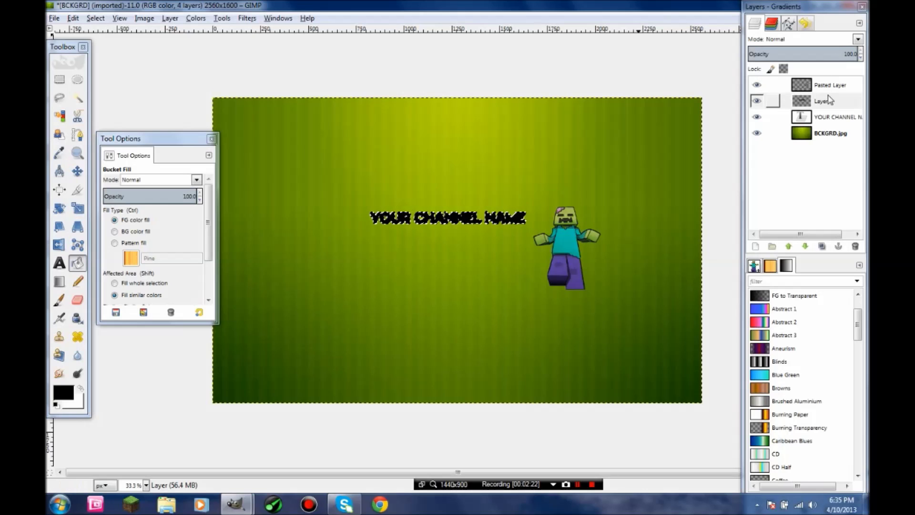
pyautogui.moveTo(827, 103); pyautogui.dragTo(832, 127)
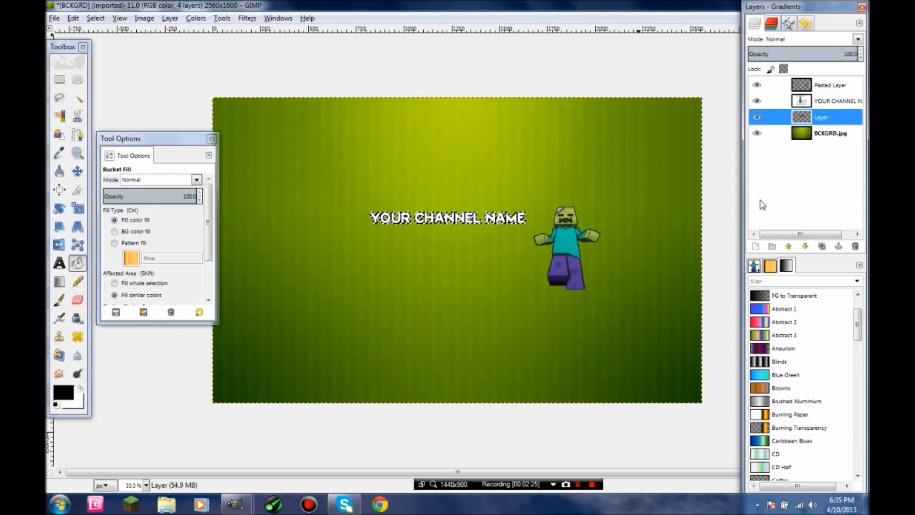
# Step: Replace the selection with the whole BCKGRD.jpg background layer area
pyautogui.click(829, 133)
pyautogui.rightClick(805, 133)
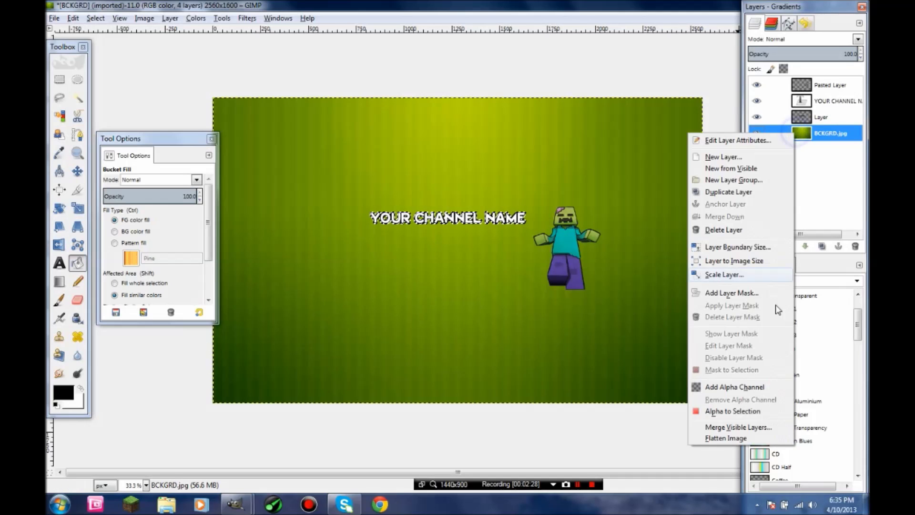
pyautogui.click(734, 411)
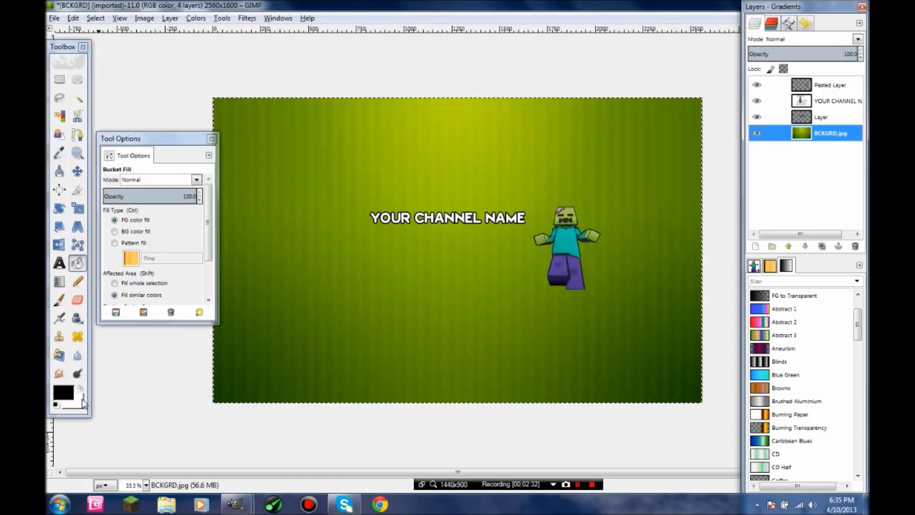
pyautogui.click(59, 263)
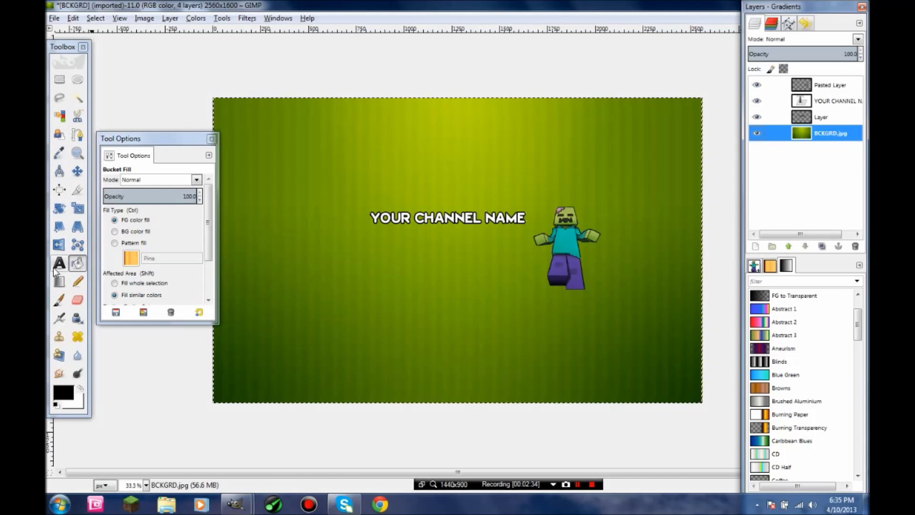
pyautogui.click(372, 236)
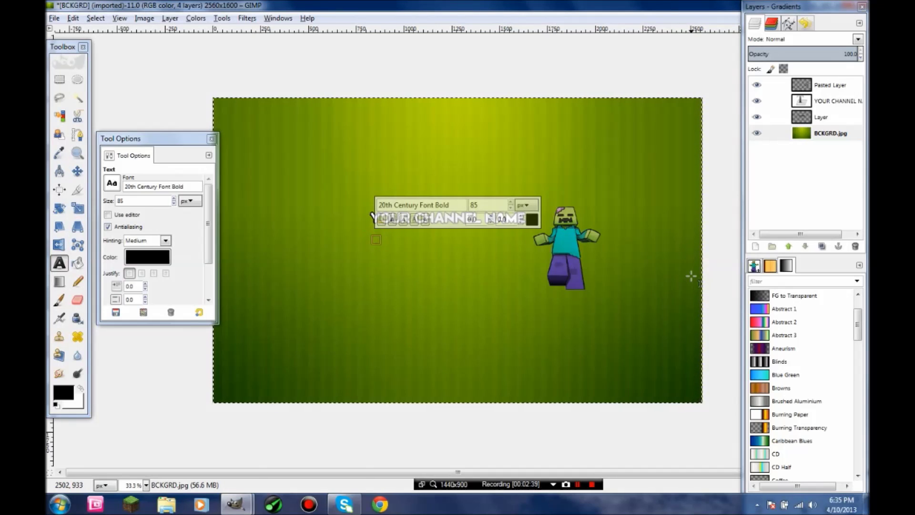
# Step: Type the list '+ MINECRAFT', '+ Let's Plays', '+ AND MORE!!!' below the title and nudge it up
pyautogui.write('+')
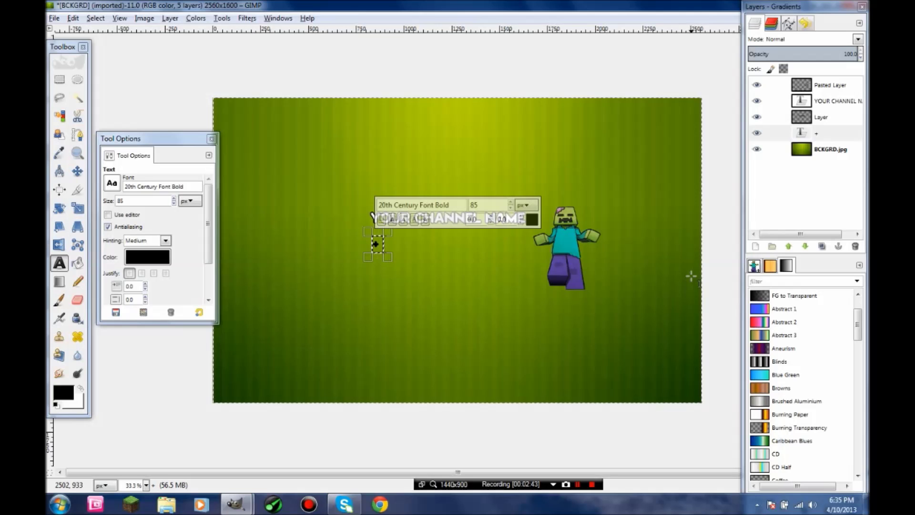
pyautogui.write(' MINEC')
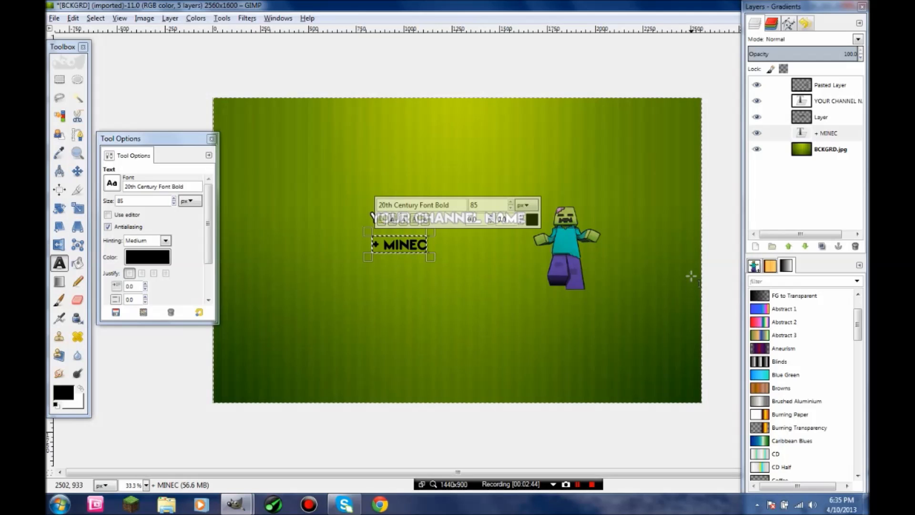
pyautogui.write('RA')
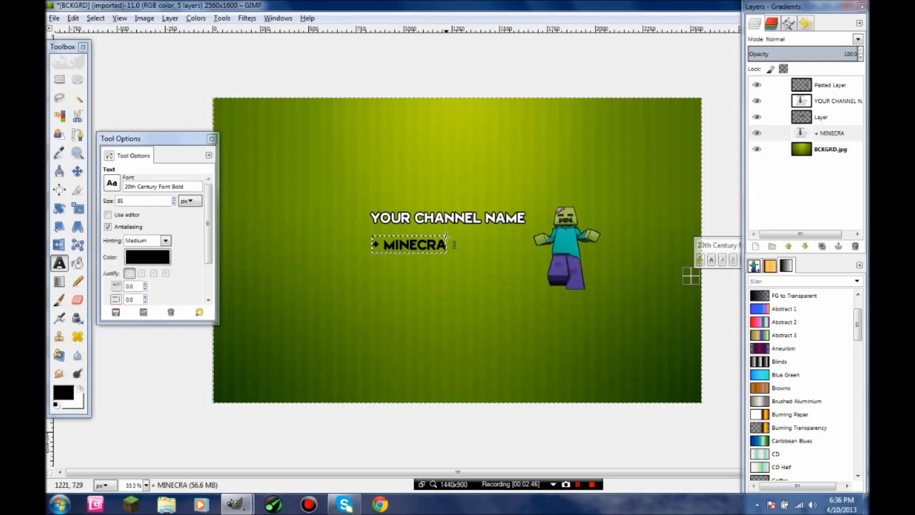
pyautogui.click(441, 245)
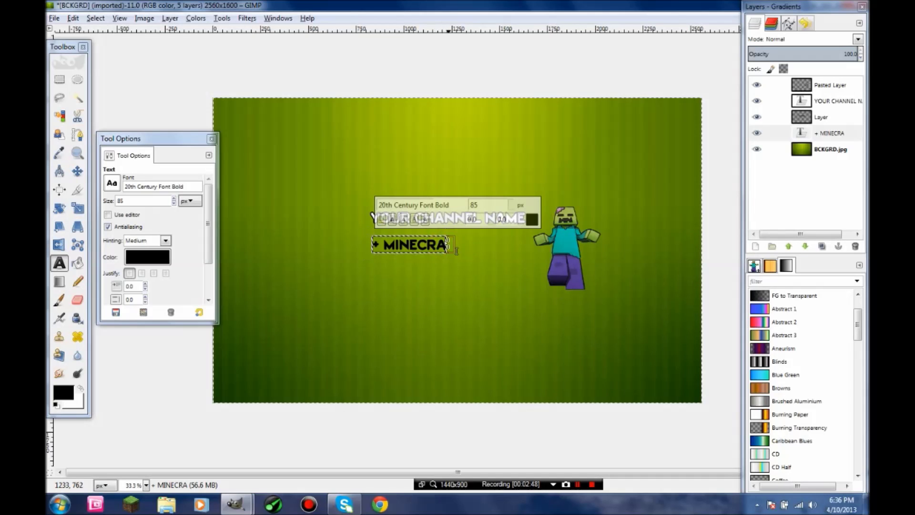
pyautogui.write('FT ')
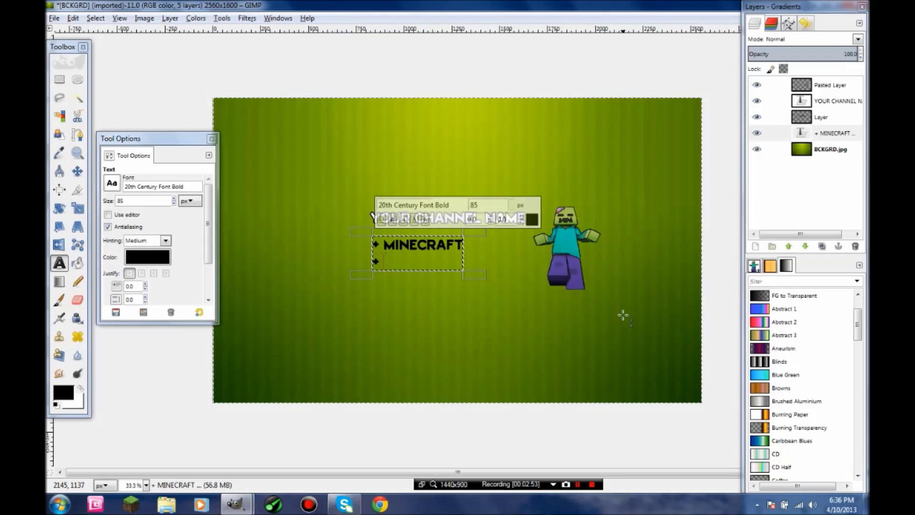
pyautogui.write("+ Let's Plays")
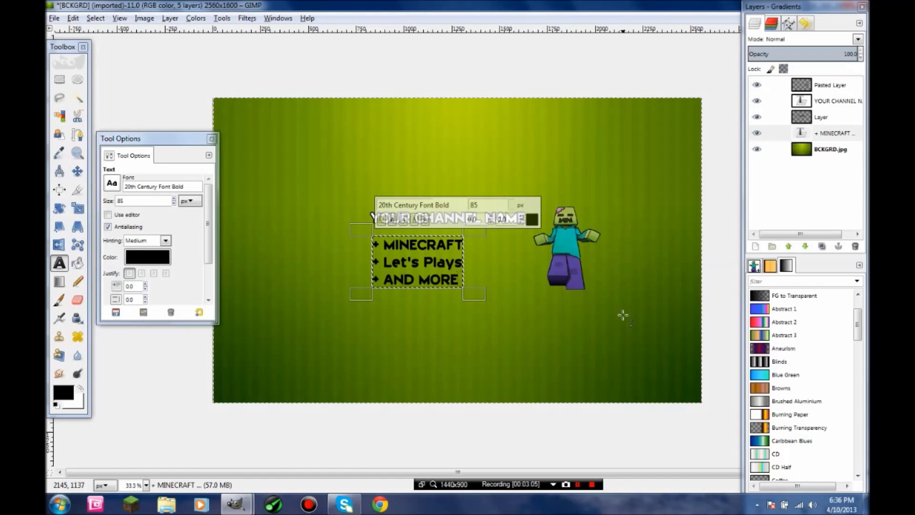
pyautogui.write('!!!')
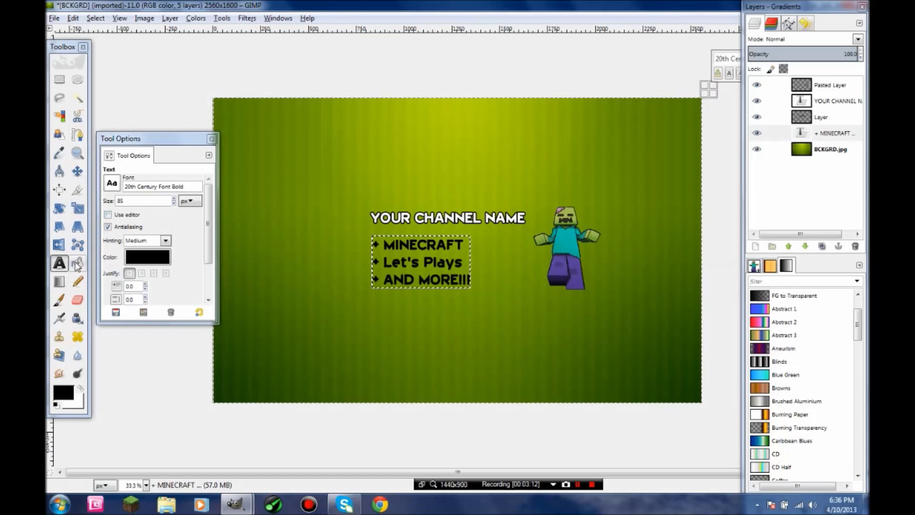
pyautogui.click(77, 171)
pyautogui.moveTo(416, 283)
pyautogui.mouseDown()
pyautogui.moveTo(411, 271)
pyautogui.moveTo(445, 270)
pyautogui.moveTo(413, 272)
pyautogui.mouseUp()
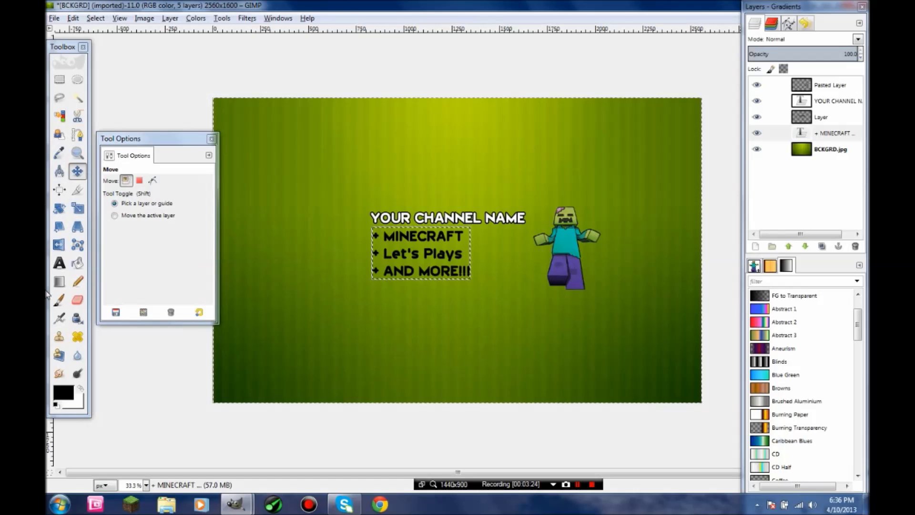
# Step: Set the MINECRAFT bullet list text to the Techno Hideo font at size 85
pyautogui.click(60, 263)
pyautogui.click(111, 183)
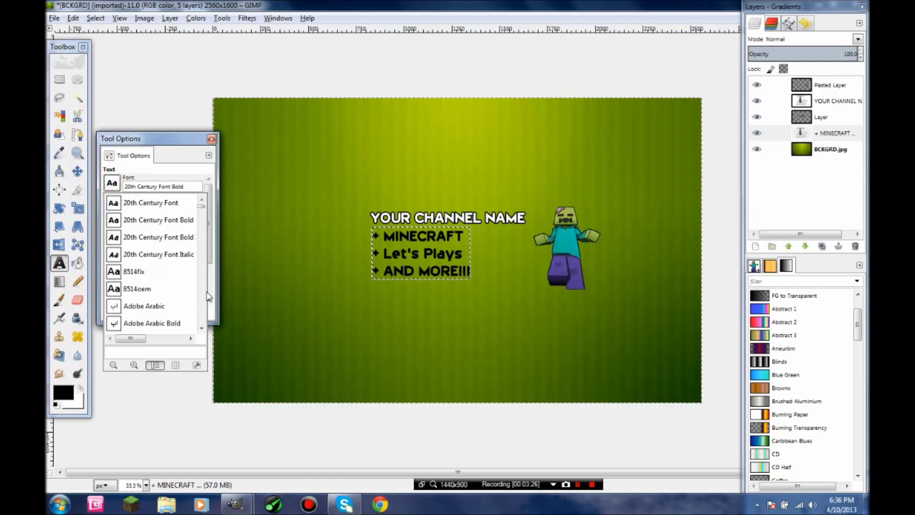
pyautogui.click(202, 328)
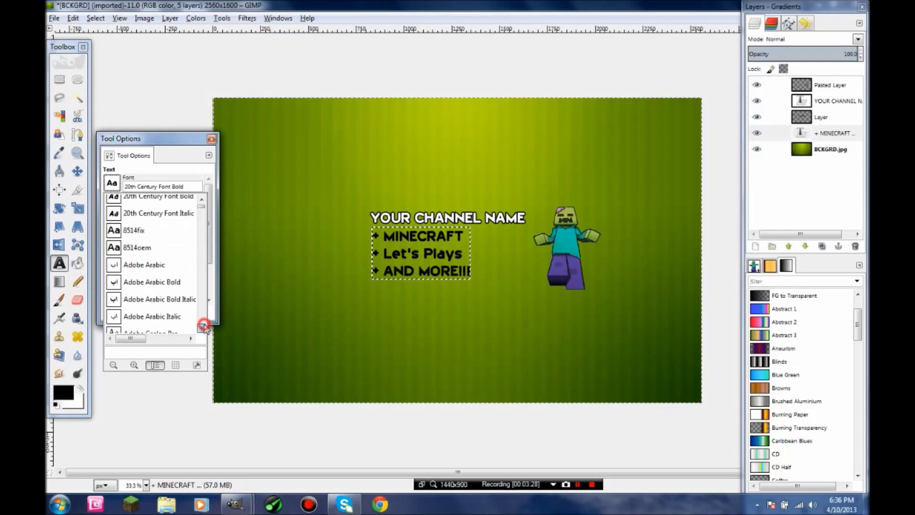
pyautogui.click(202, 328)
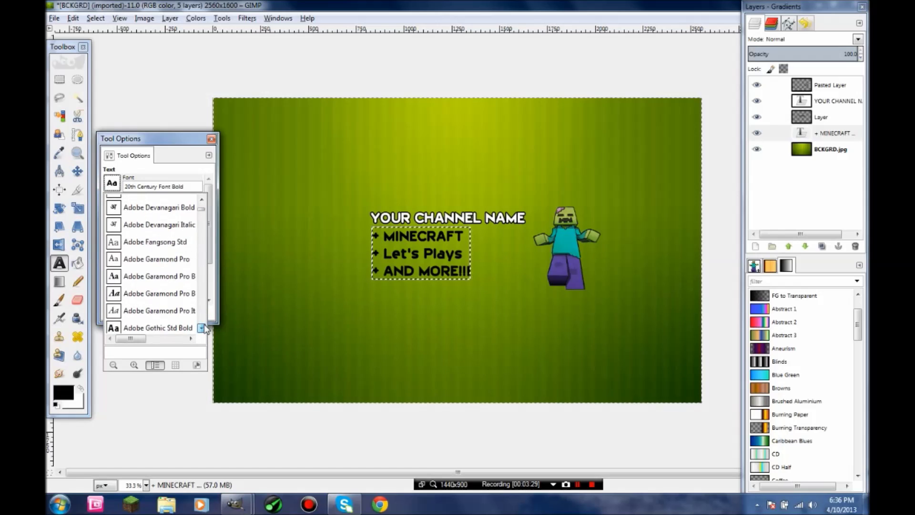
pyautogui.click(202, 328)
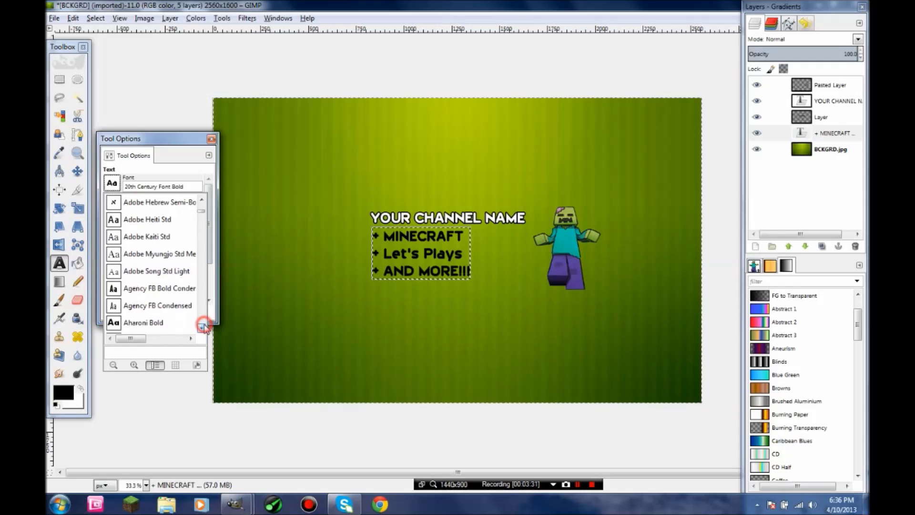
pyautogui.click(202, 328)
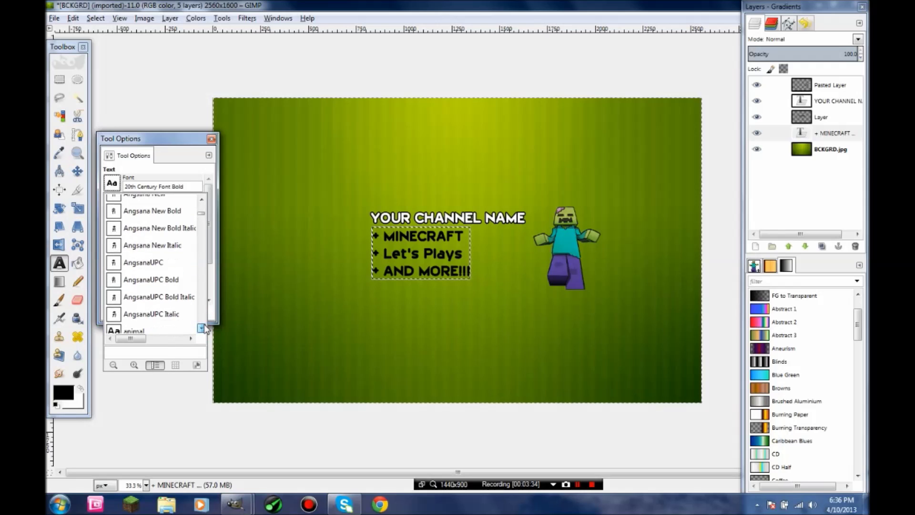
pyautogui.click(202, 329)
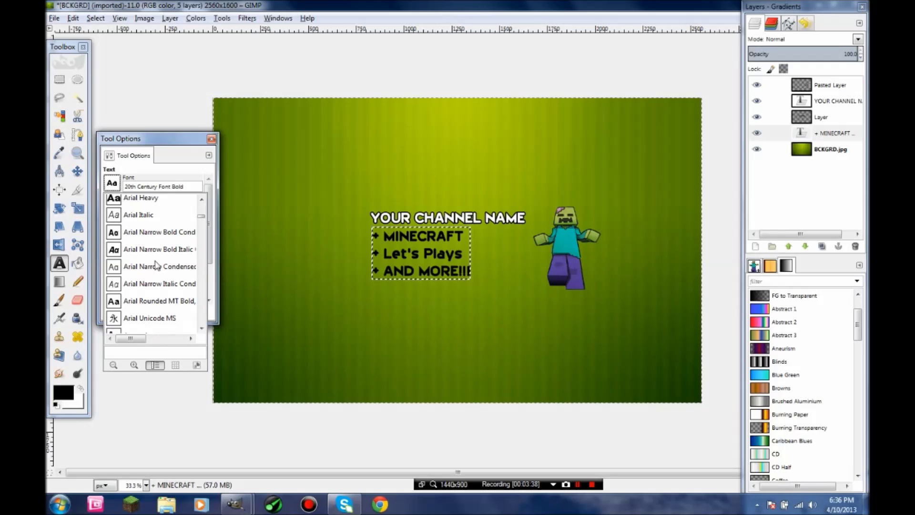
pyautogui.click(202, 329)
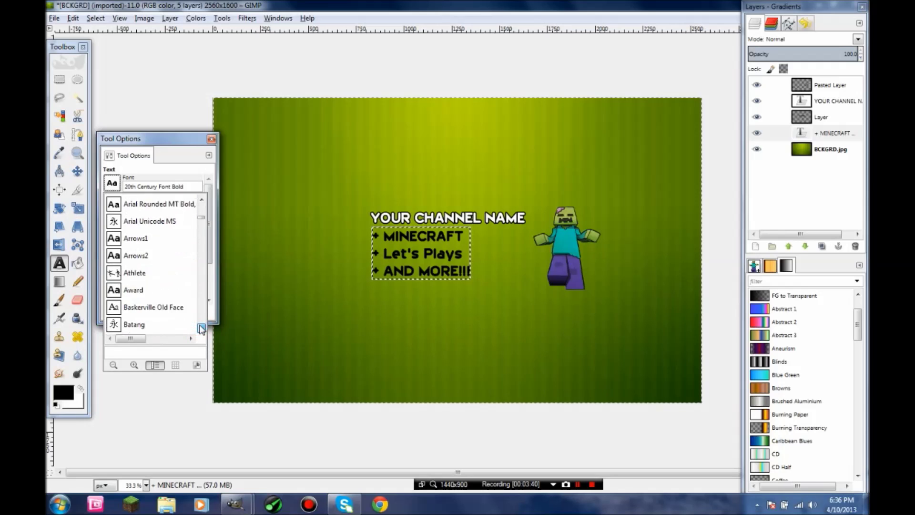
pyautogui.moveTo(204, 220); pyautogui.dragTo(210, 310)
pyautogui.scroll(5, 204, 317)
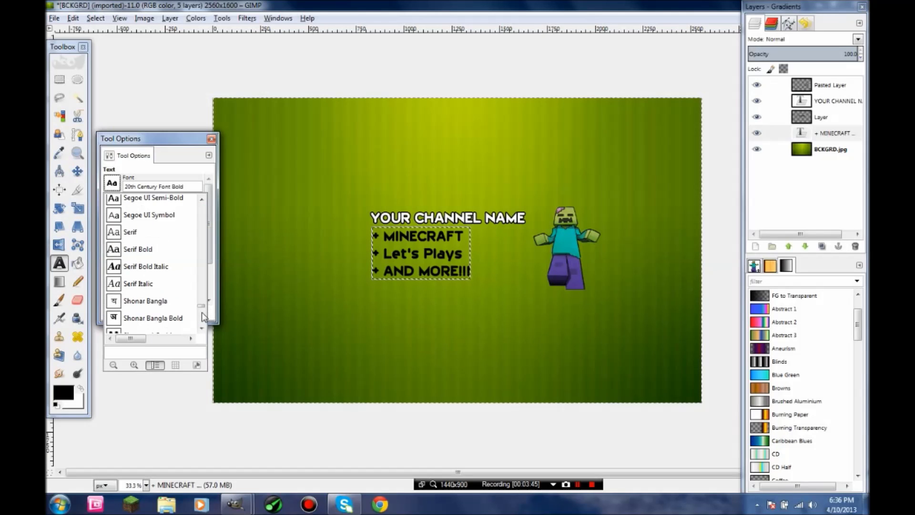
pyautogui.click(202, 328)
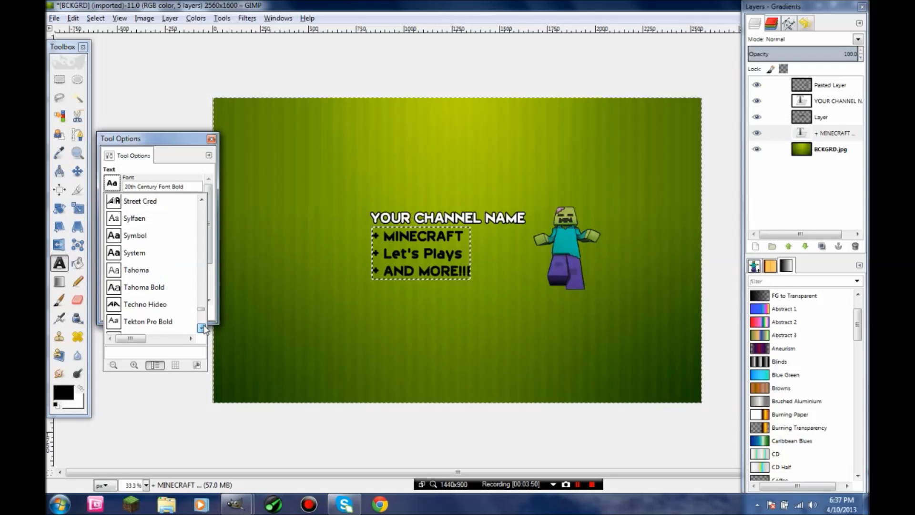
pyautogui.click(130, 278)
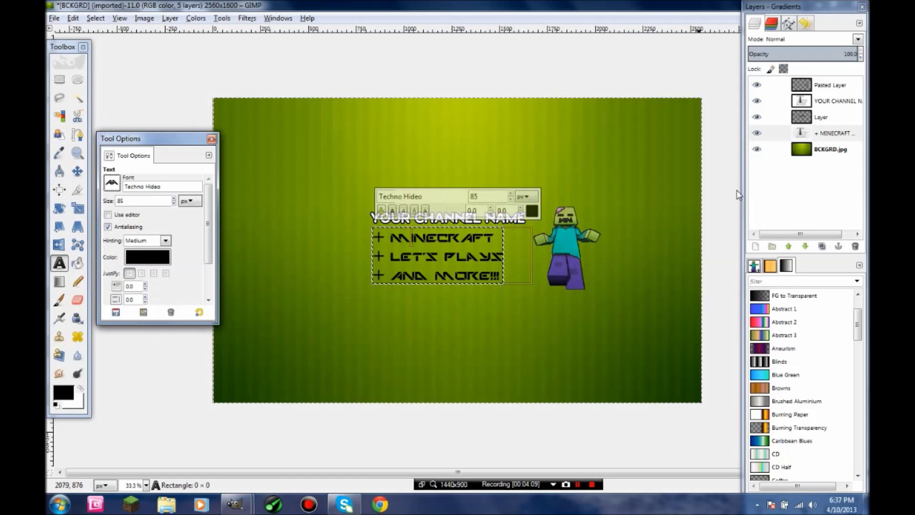
# Step: Select the list text's shape, add a transparent layer, and grow the selection outward
pyautogui.rightClick(828, 142)
pyautogui.click(758, 479)
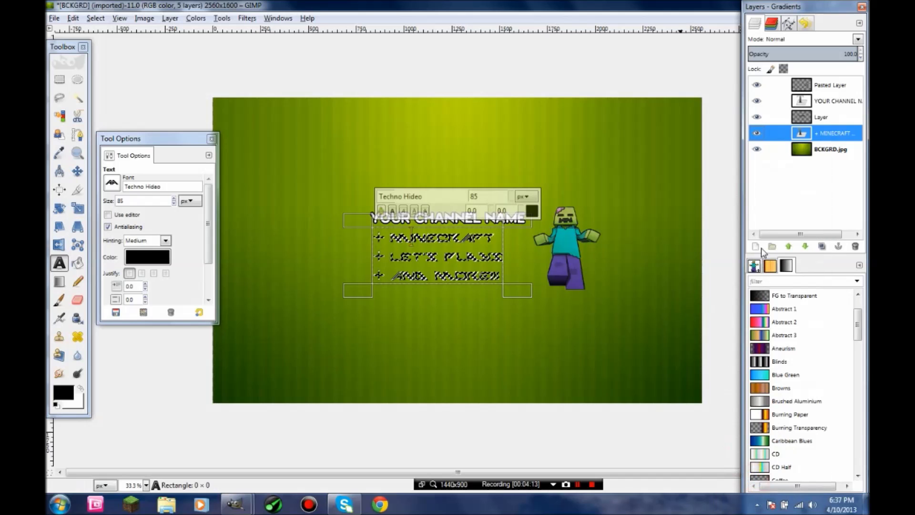
pyautogui.click(755, 246)
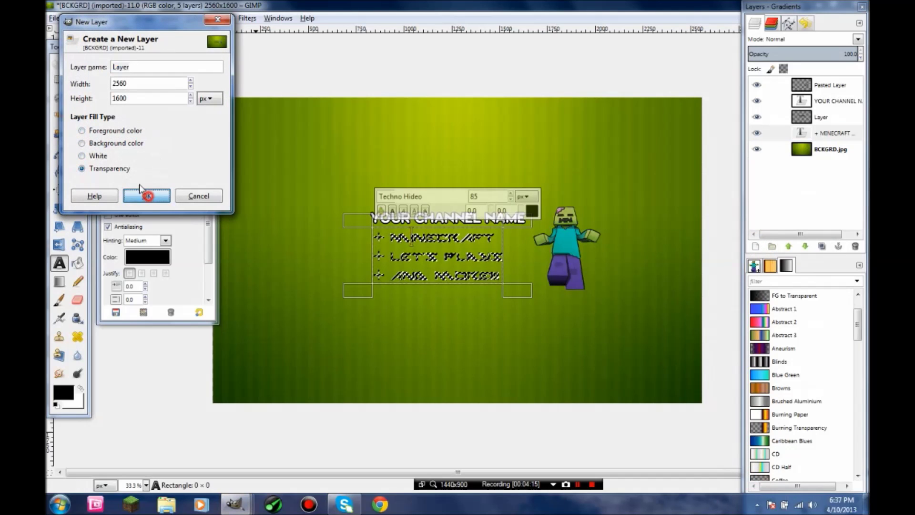
pyautogui.click(146, 195)
pyautogui.click(95, 18)
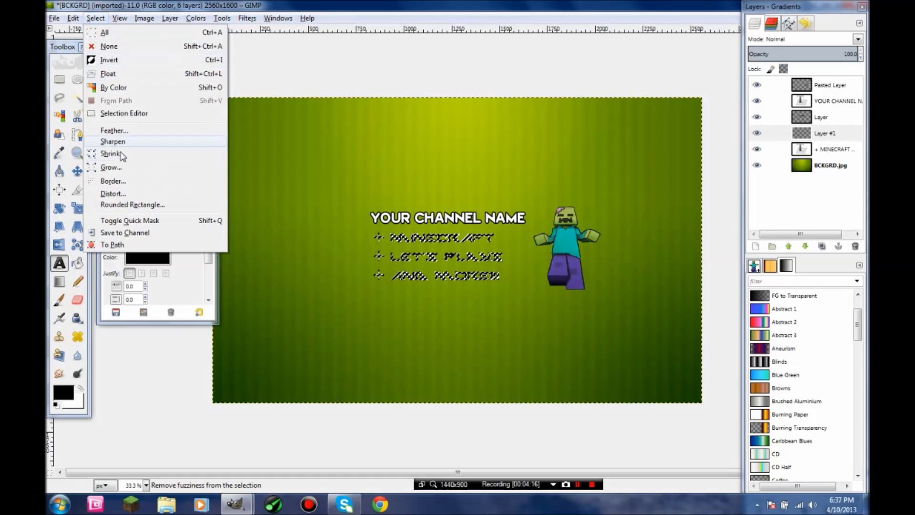
pyautogui.click(115, 168)
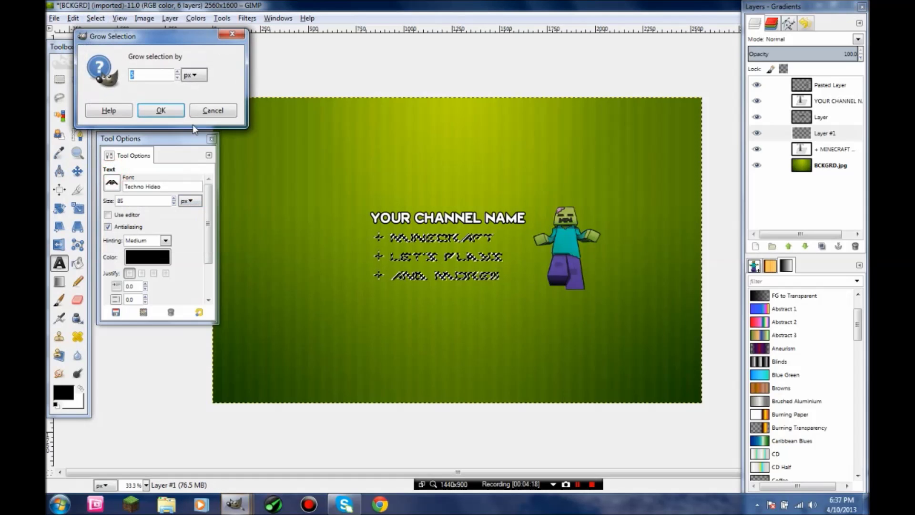
pyautogui.click(161, 110)
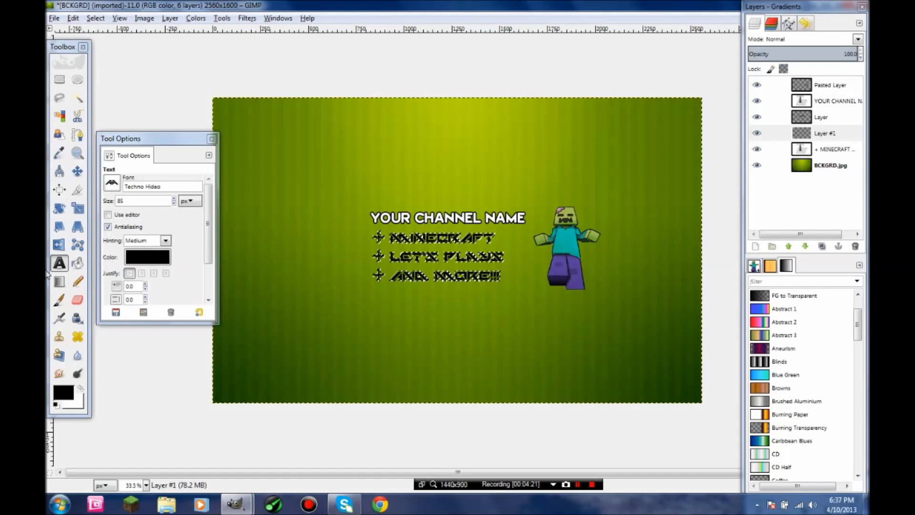
# Step: Fill the grown selection white and move that layer beneath the list text
pyautogui.click(77, 262)
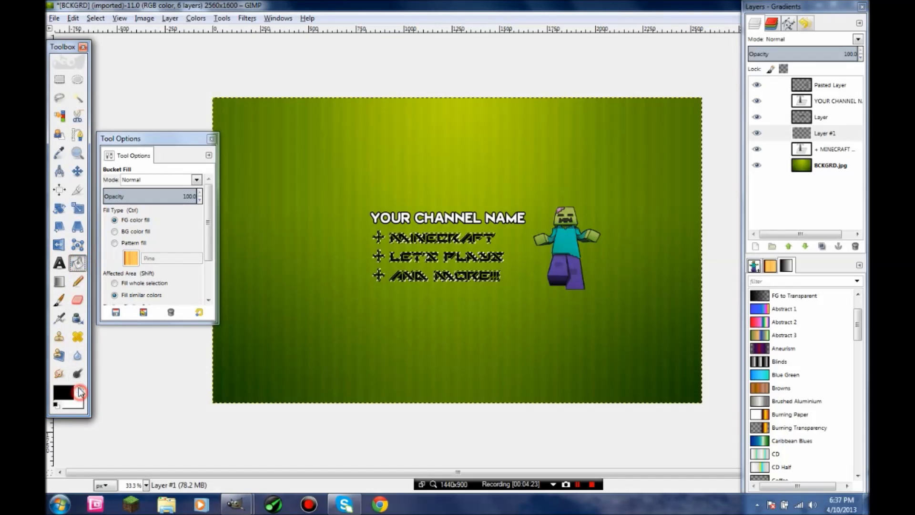
pyautogui.click(81, 387)
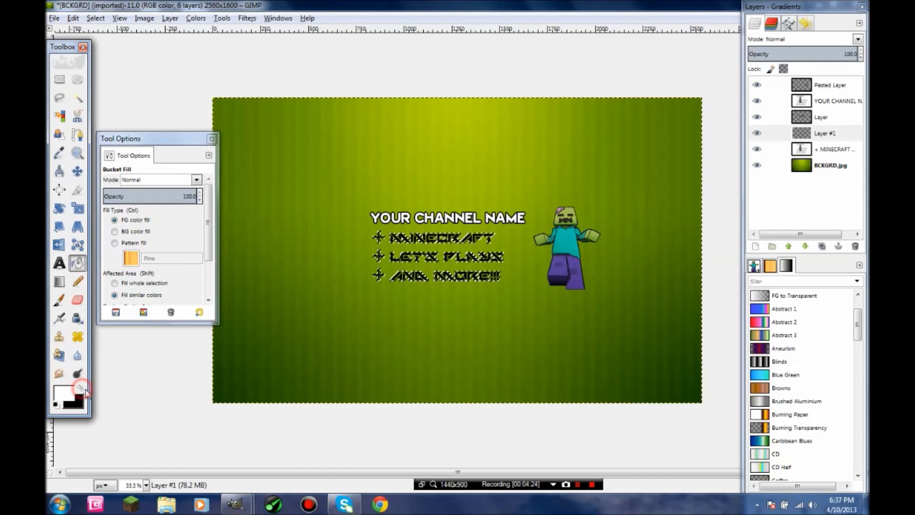
pyautogui.click(403, 258)
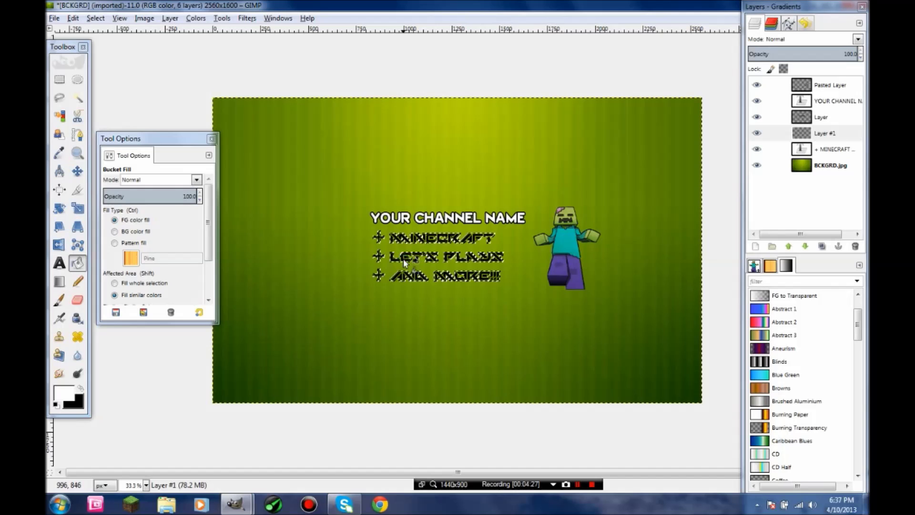
pyautogui.moveTo(802, 133); pyautogui.dragTo(851, 165)
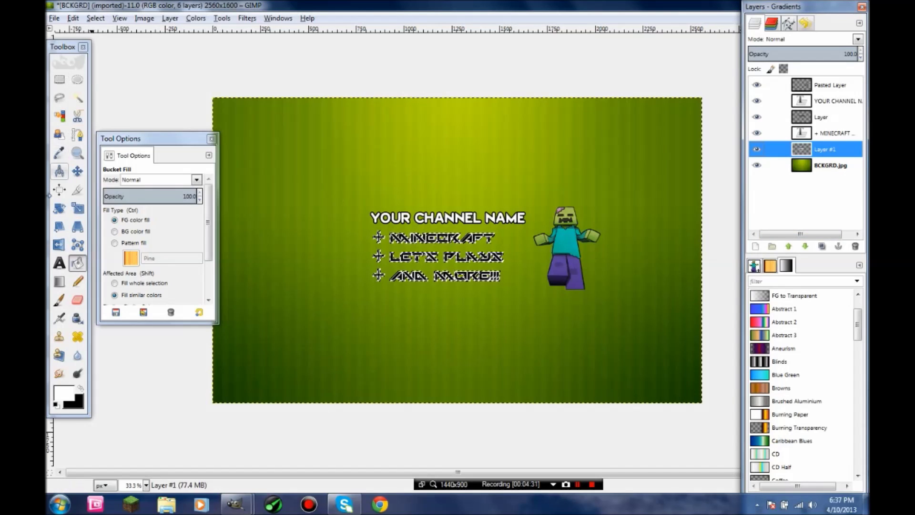
pyautogui.click(77, 171)
pyautogui.click(840, 165)
pyautogui.rightClick(842, 168)
pyautogui.click(772, 388)
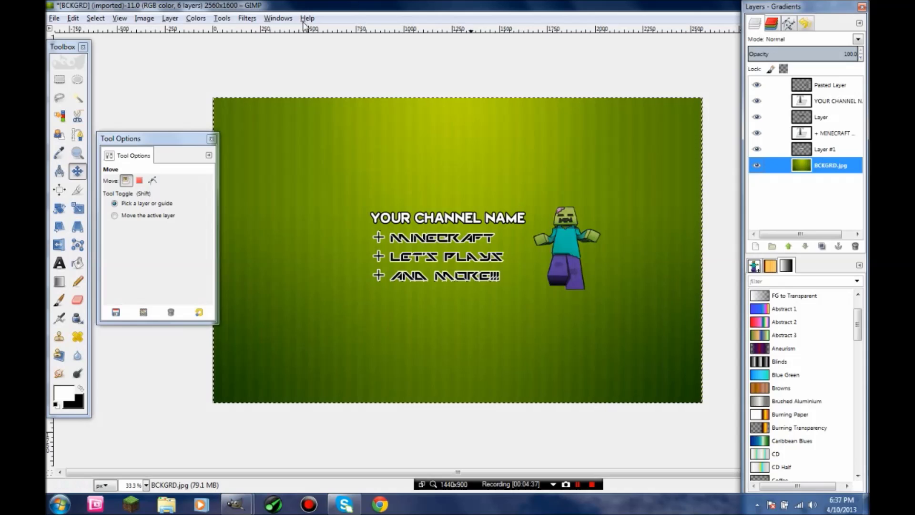
# Step: Export the banner as Fin.jpg in the Tutorial folder and go to the YouTube channel page
pyautogui.click(54, 18)
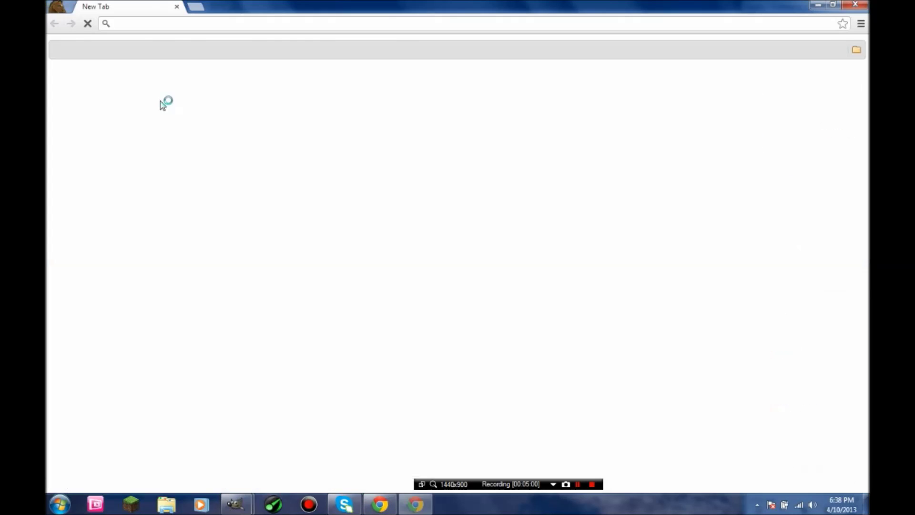
pyautogui.click(77, 51)
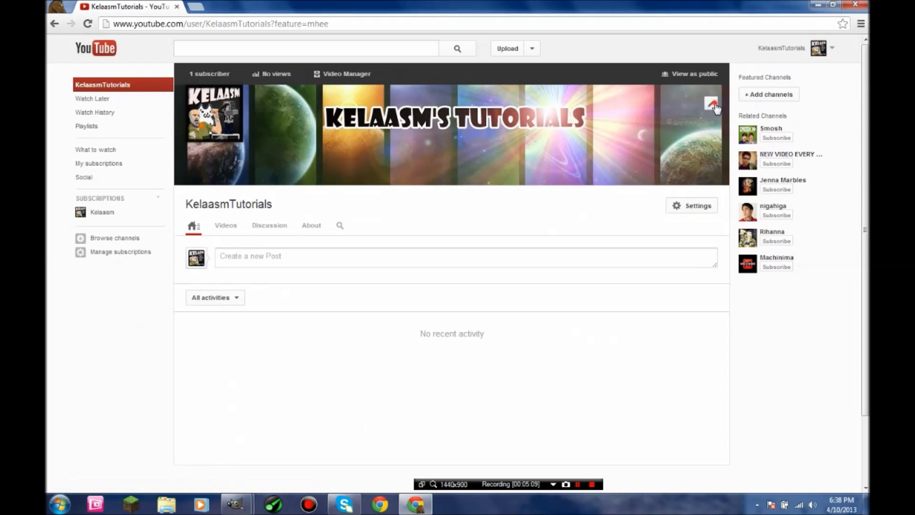
# Step: Upload the Fin image as the channel's new channel art via Edit channel art
pyautogui.click(711, 103)
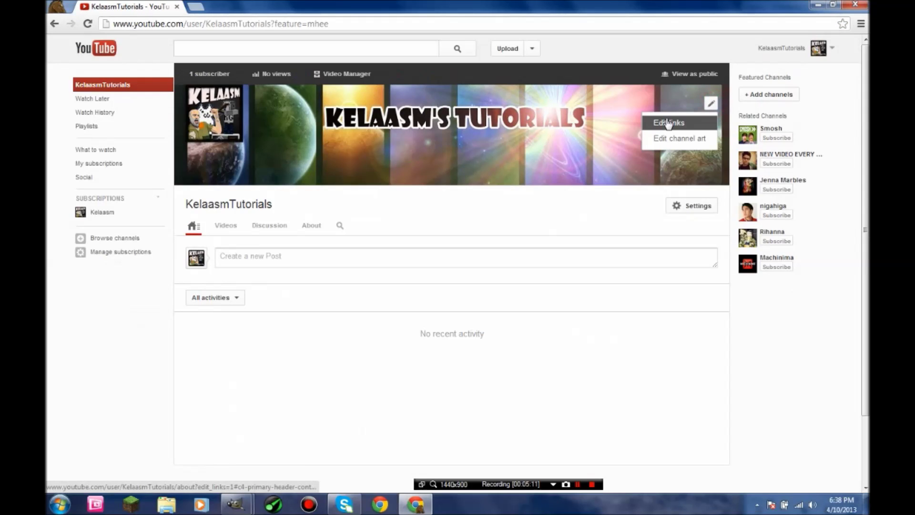
pyautogui.click(677, 139)
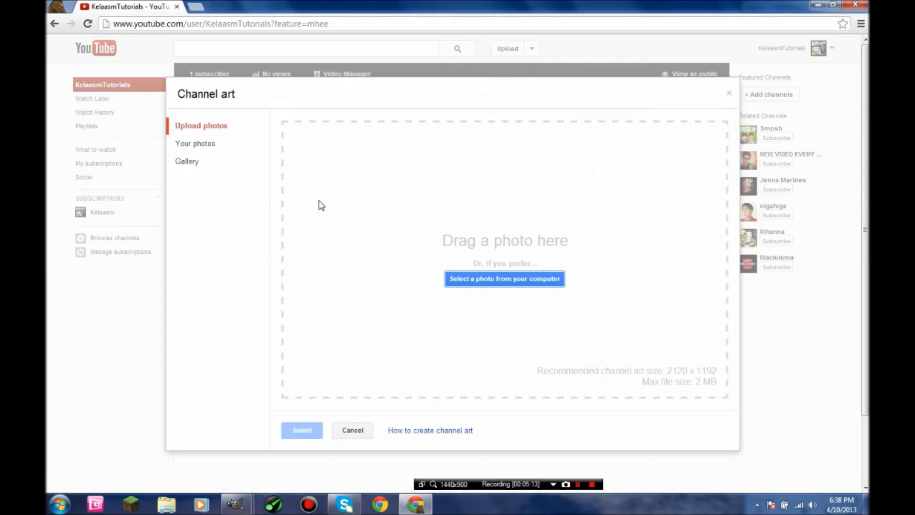
pyautogui.click(456, 275)
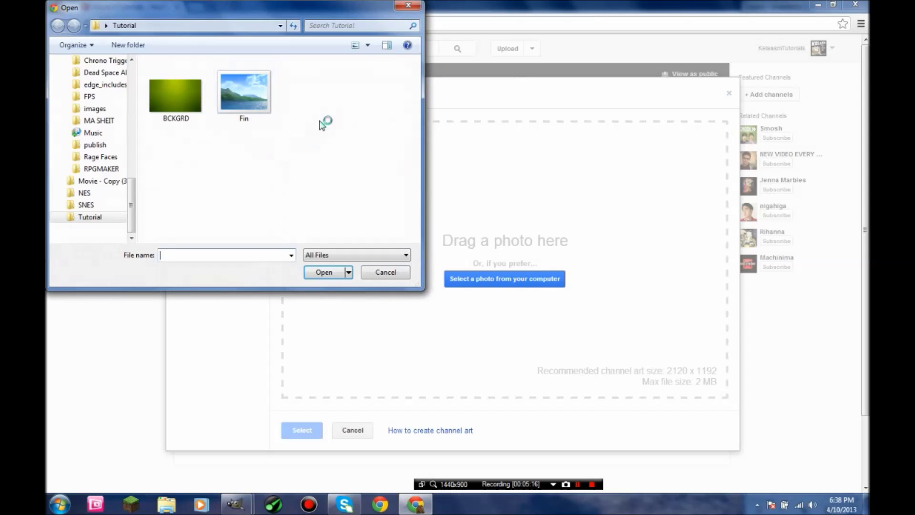
pyautogui.doubleClick(242, 110)
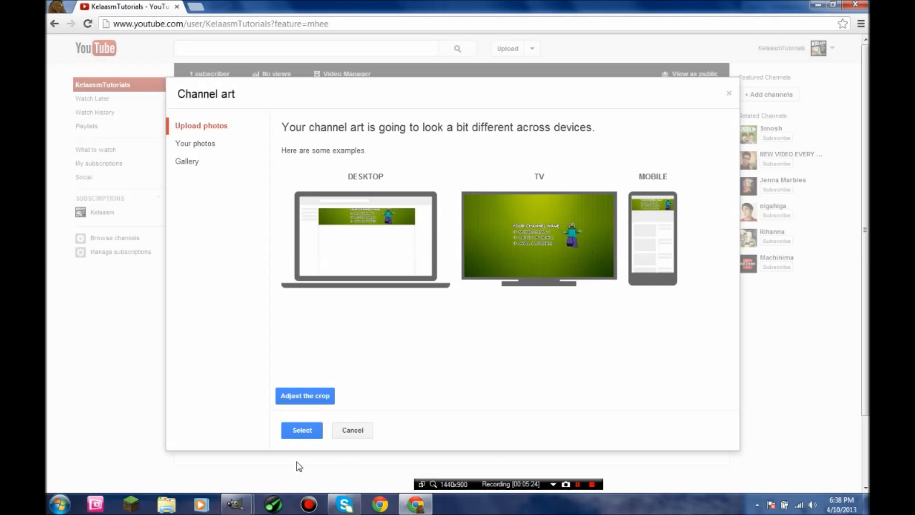
# Step: Stretch the YouTube crop box to the edges of the uploaded Fin banner and select it as channel art
pyautogui.click(307, 397)
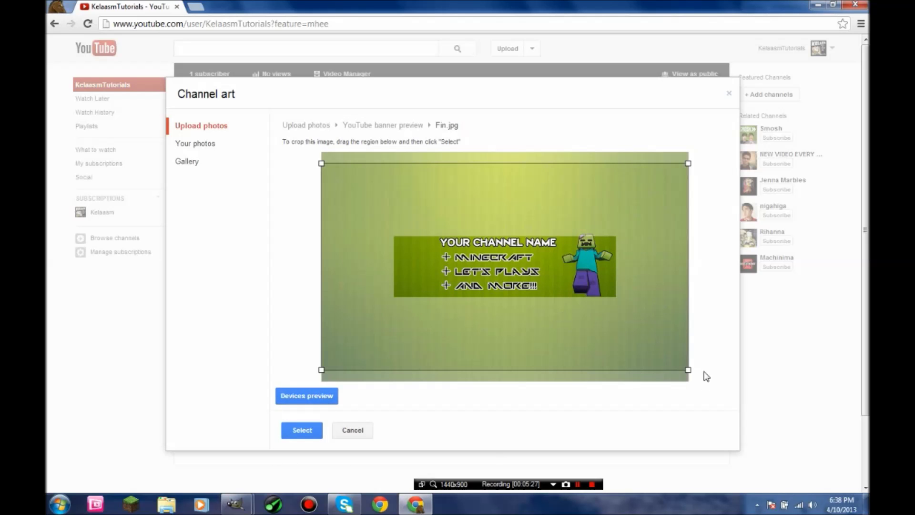
pyautogui.moveTo(688, 370); pyautogui.dragTo(768, 389)
pyautogui.moveTo(738, 346); pyautogui.dragTo(783, 298)
pyautogui.click(804, 401)
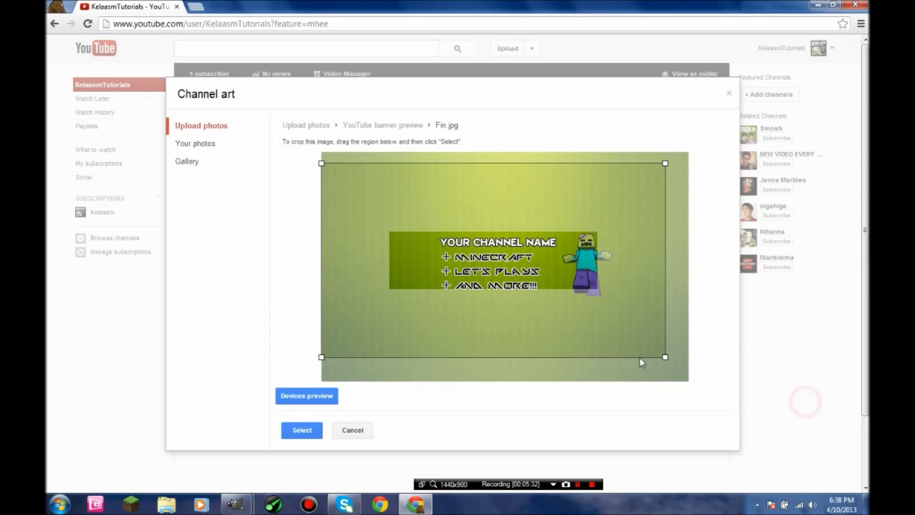
pyautogui.moveTo(666, 357); pyautogui.dragTo(734, 390)
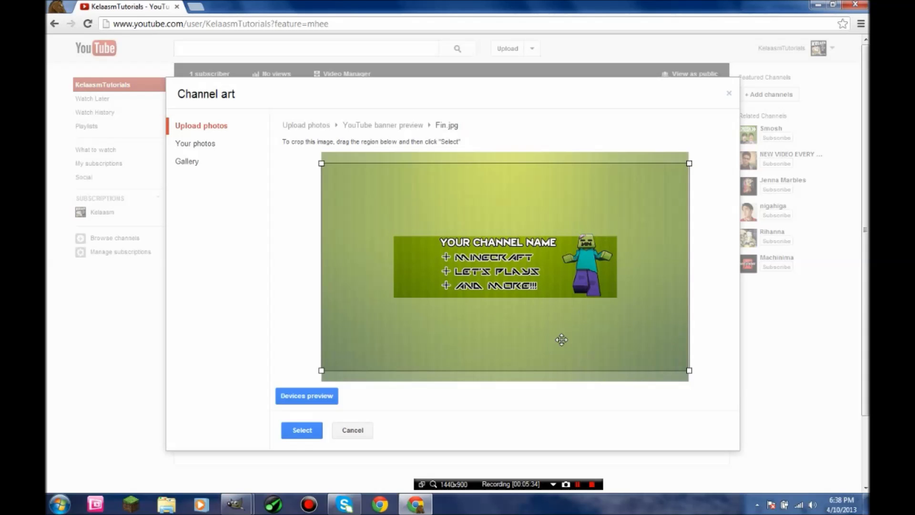
pyautogui.moveTo(562, 340); pyautogui.dragTo(563, 337)
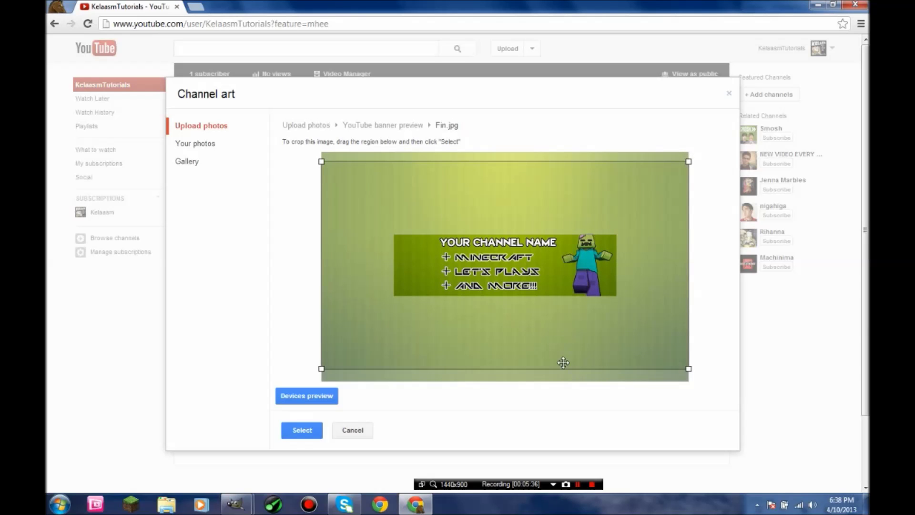
pyautogui.click(302, 431)
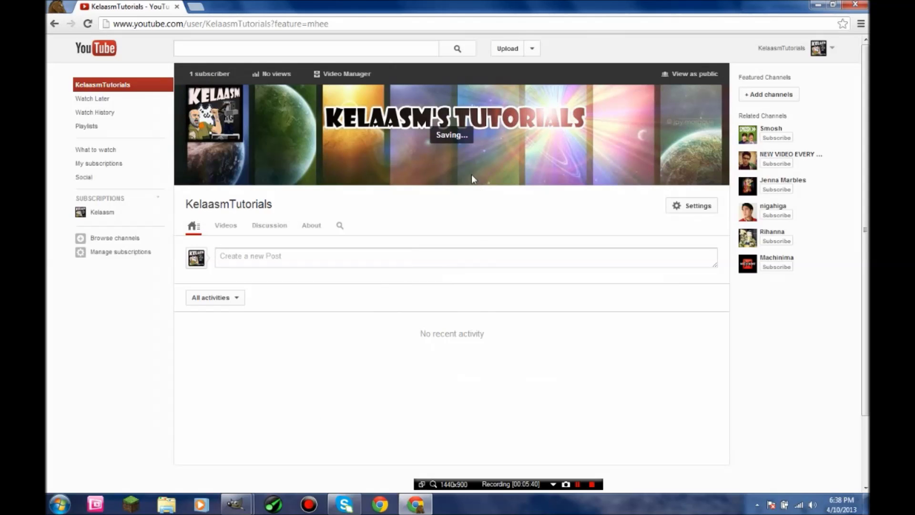